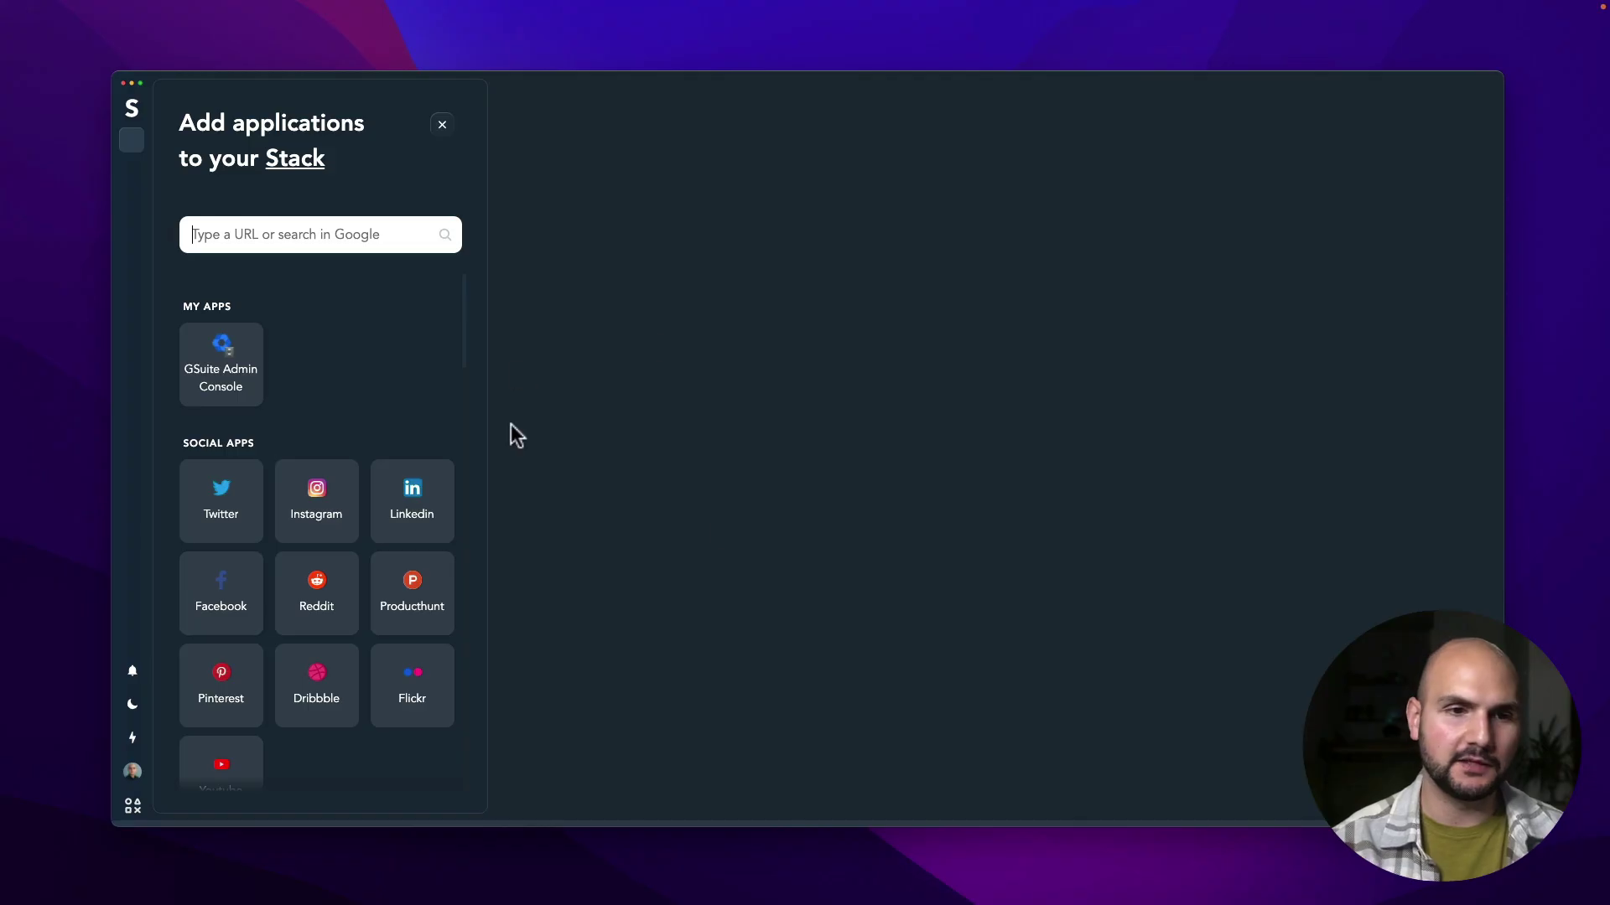
Step: Add Twitter, Instagram and LinkedIn to the stack
click(233, 490)
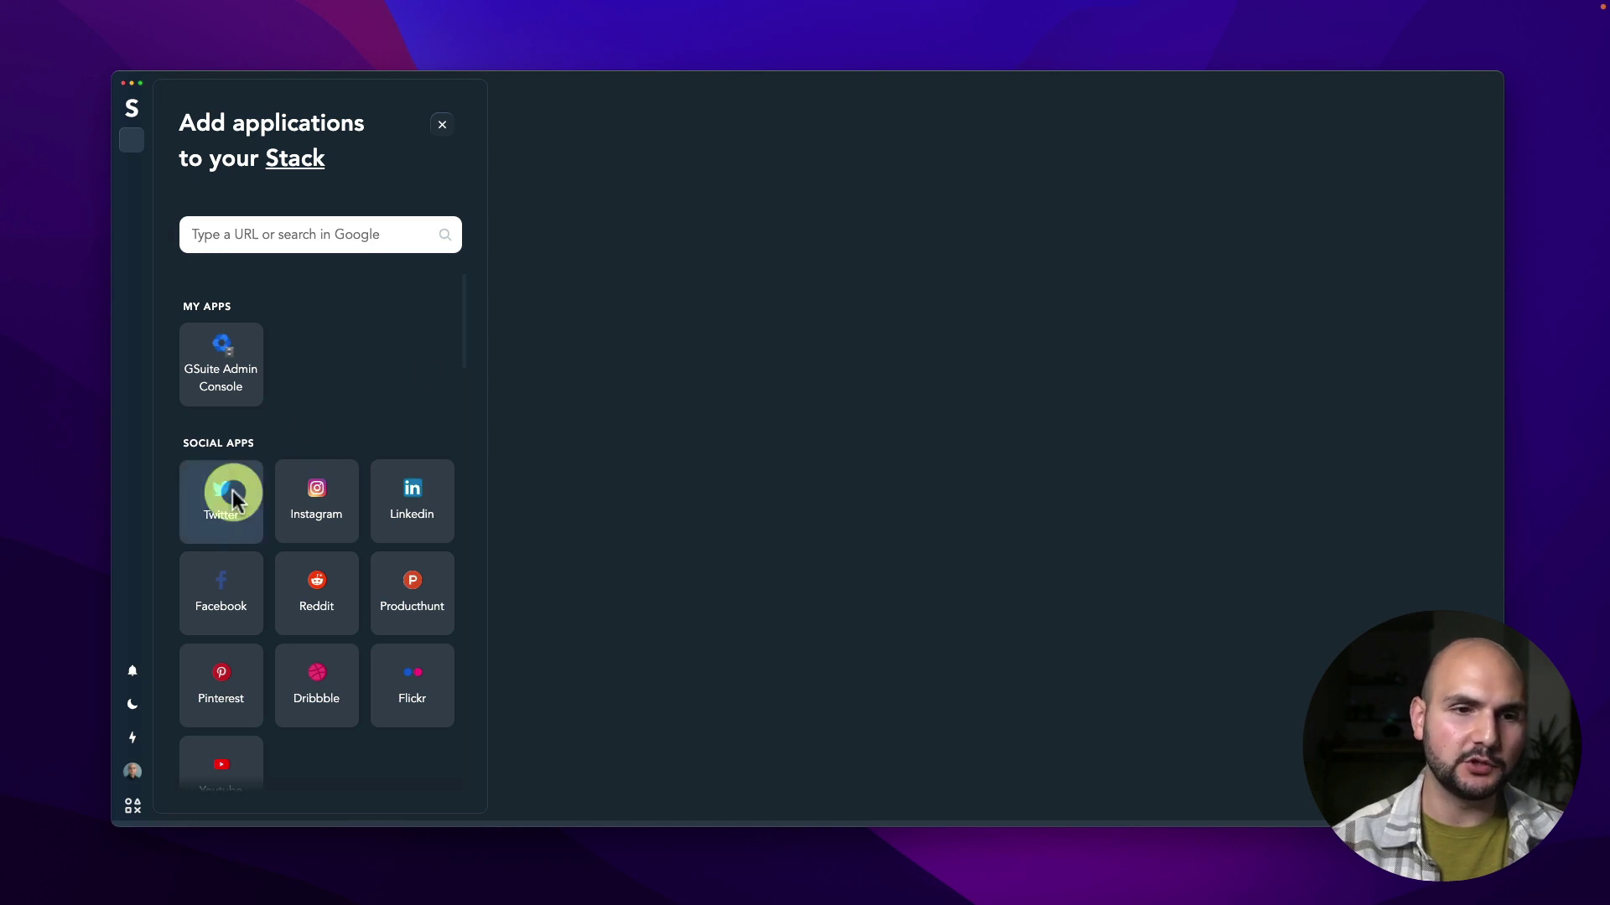
click(796, 491)
click(1371, 501)
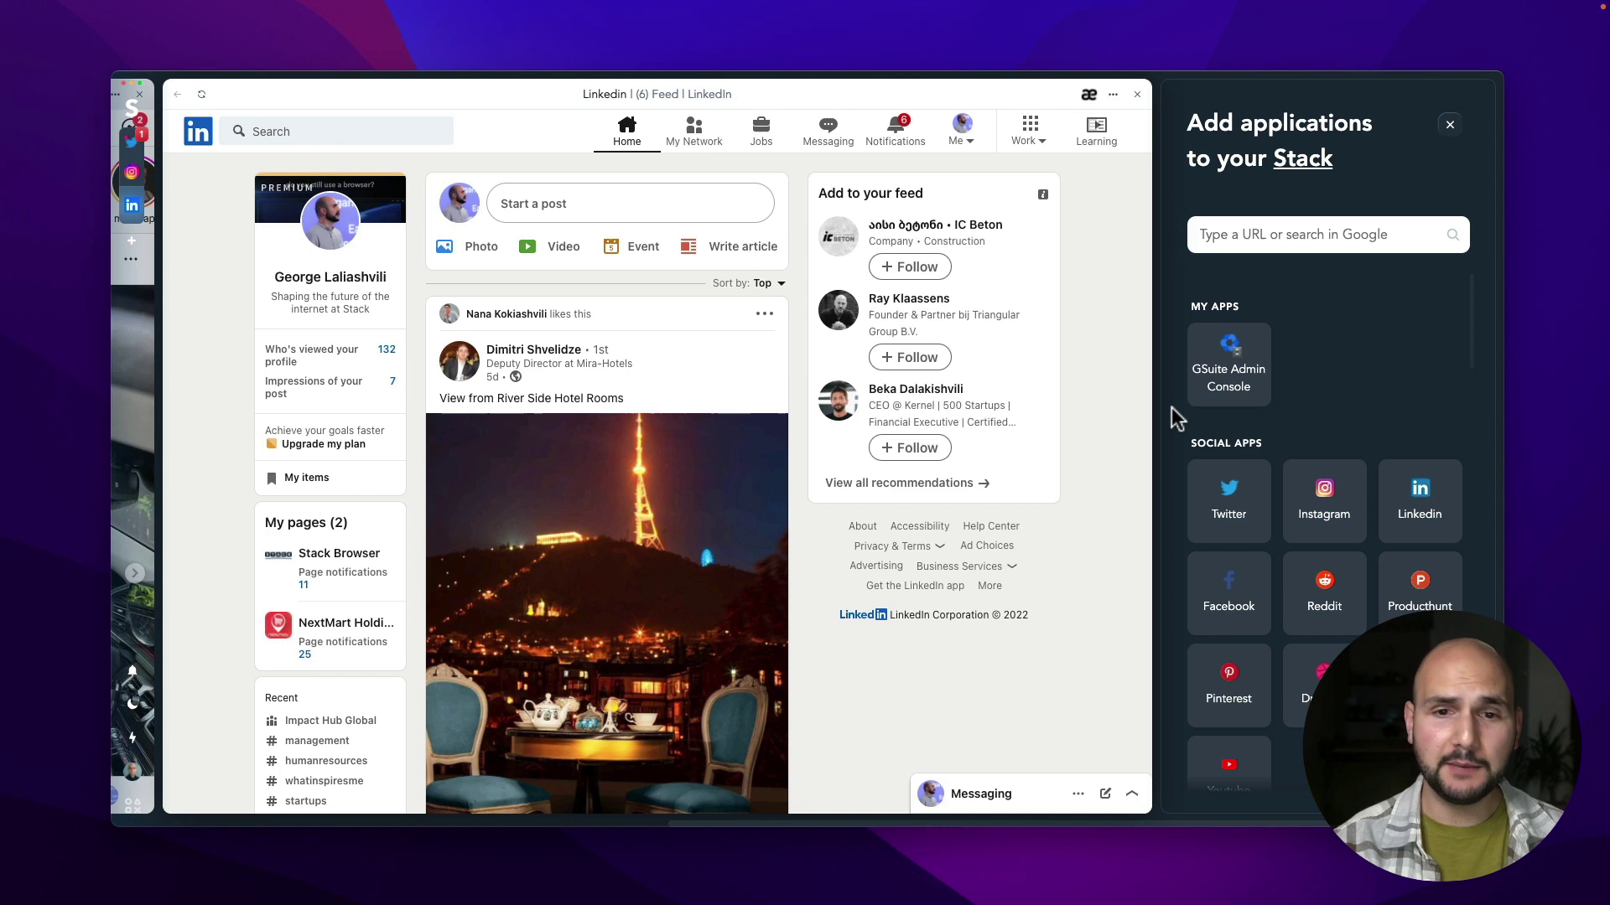
Step: Narrow the LinkedIn panel and move it between Twitter and Instagram
scroll(740, 291, left, 15)
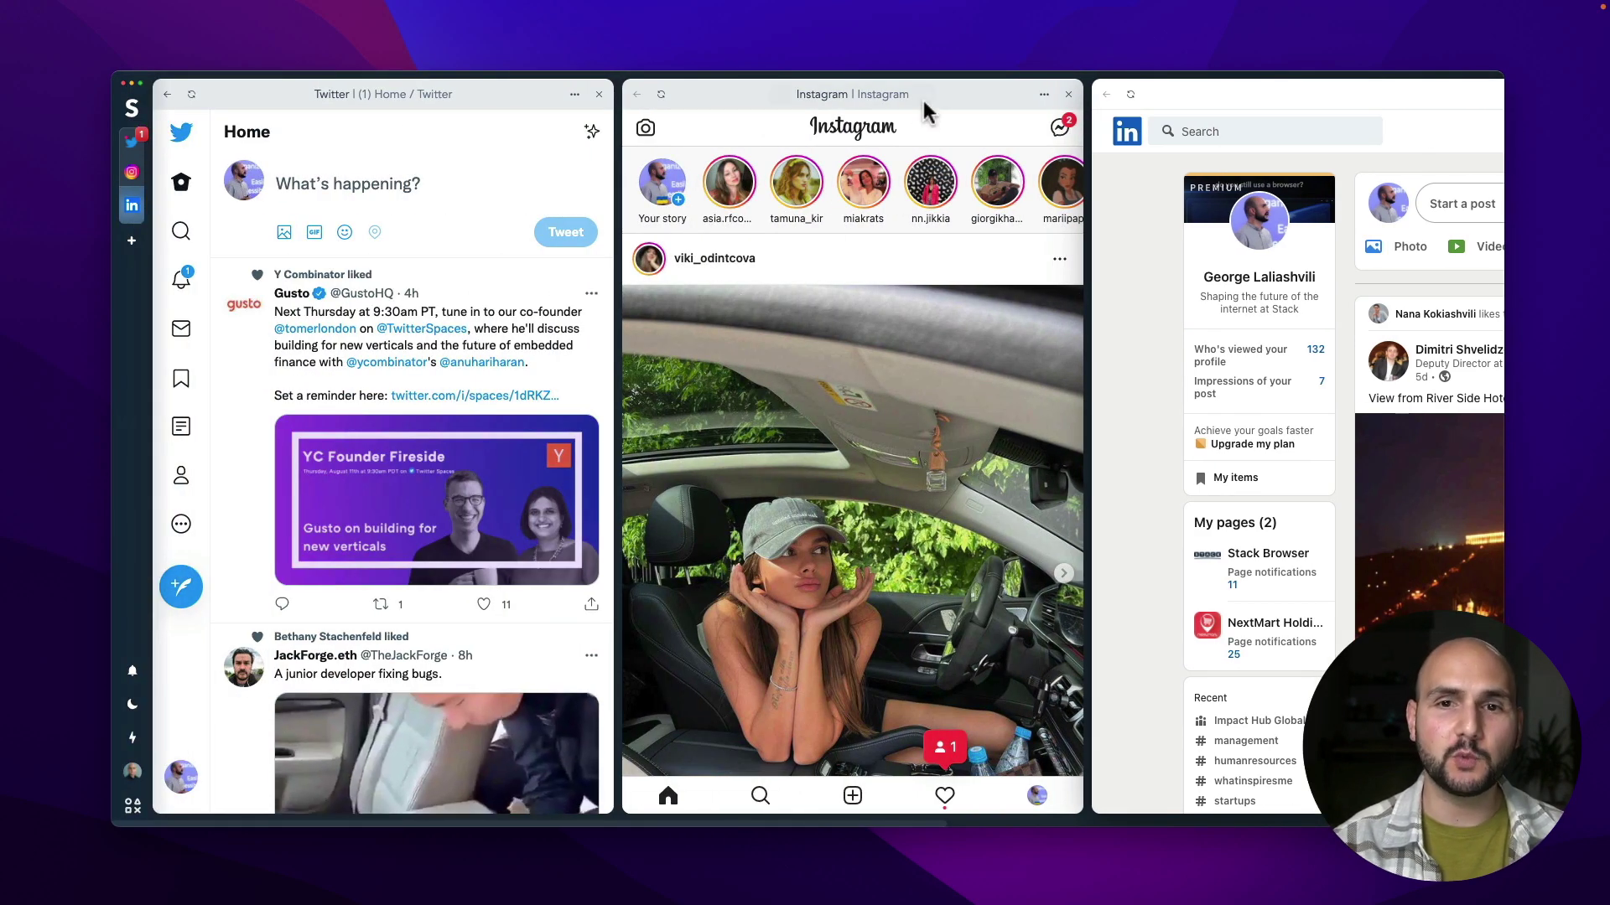
scroll(926, 109, right, 15)
drag(1155, 285, 844, 206)
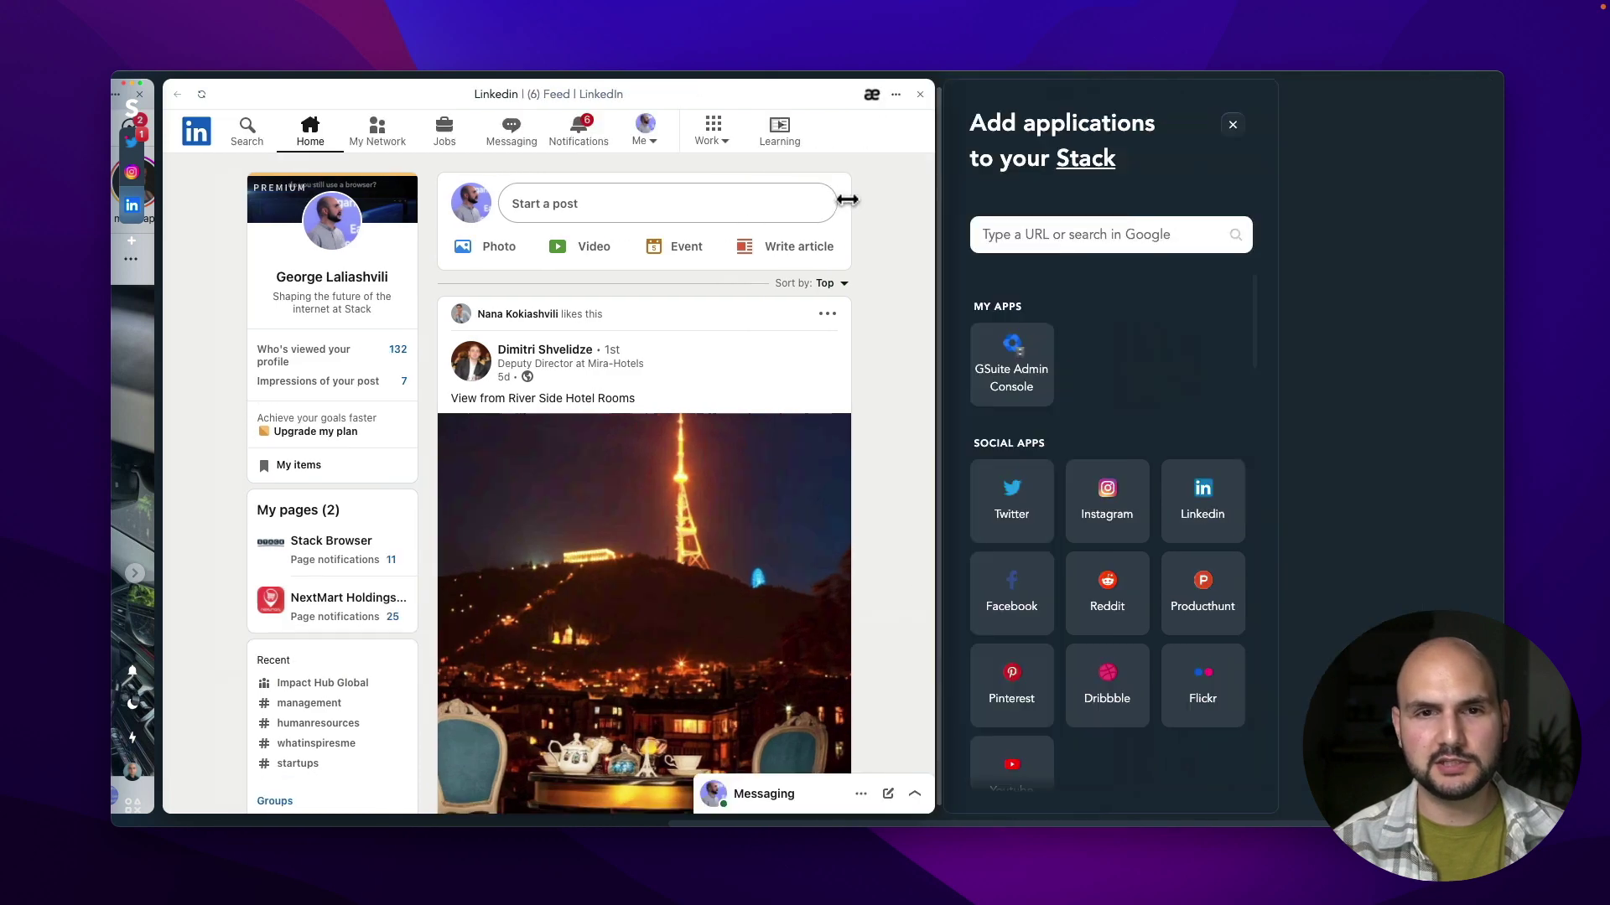
drag(719, 101, 637, 189)
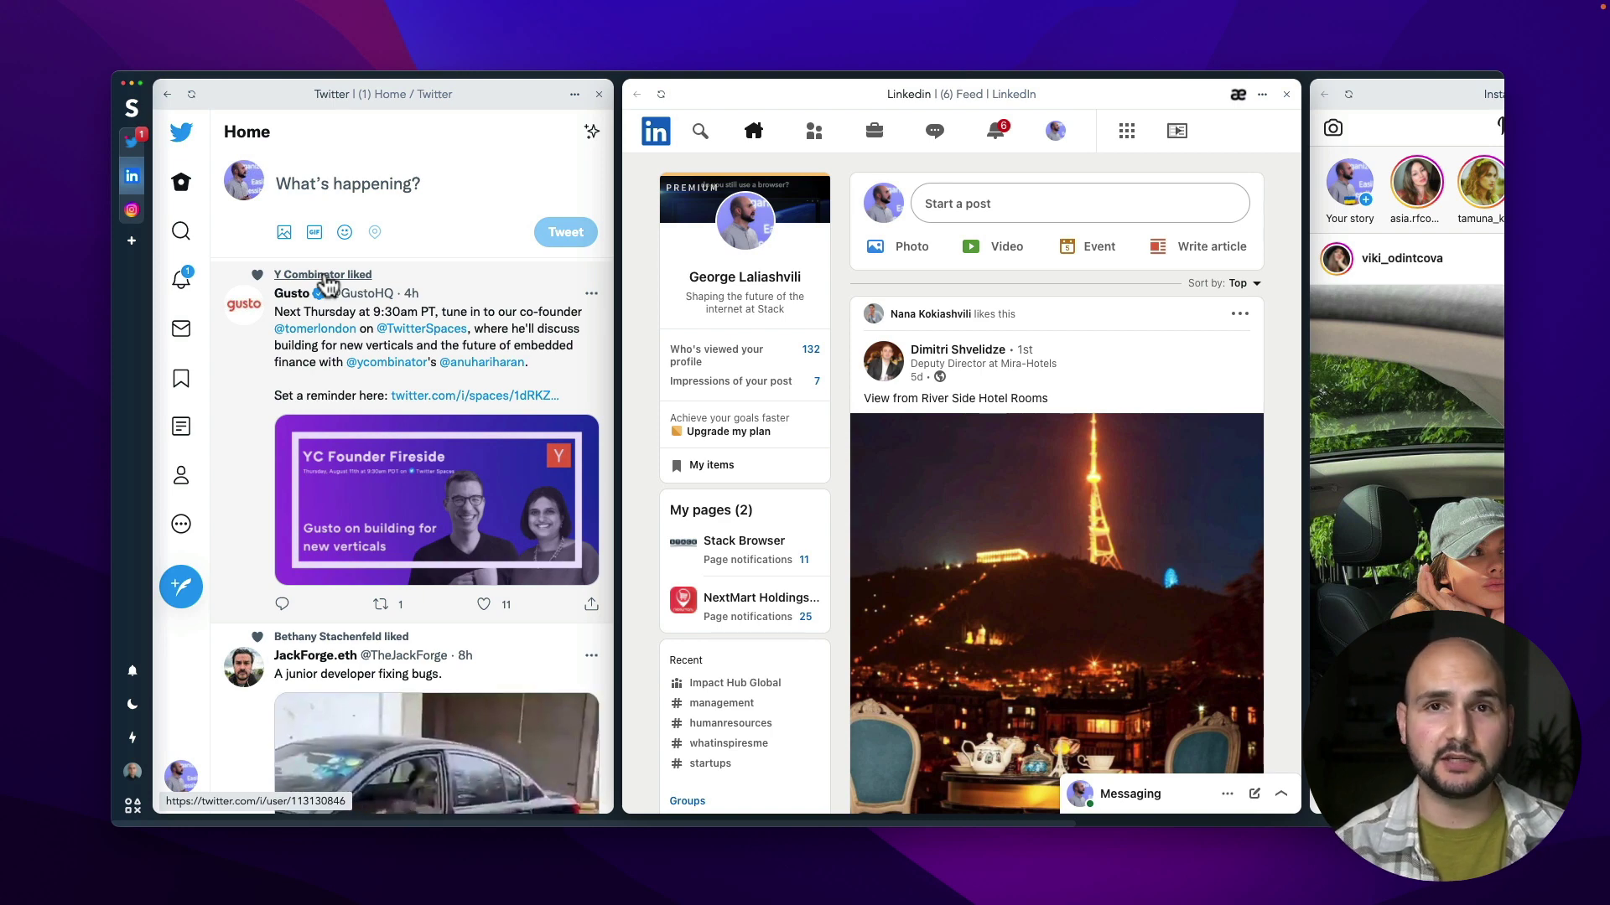
scroll(356, 316, down, 8)
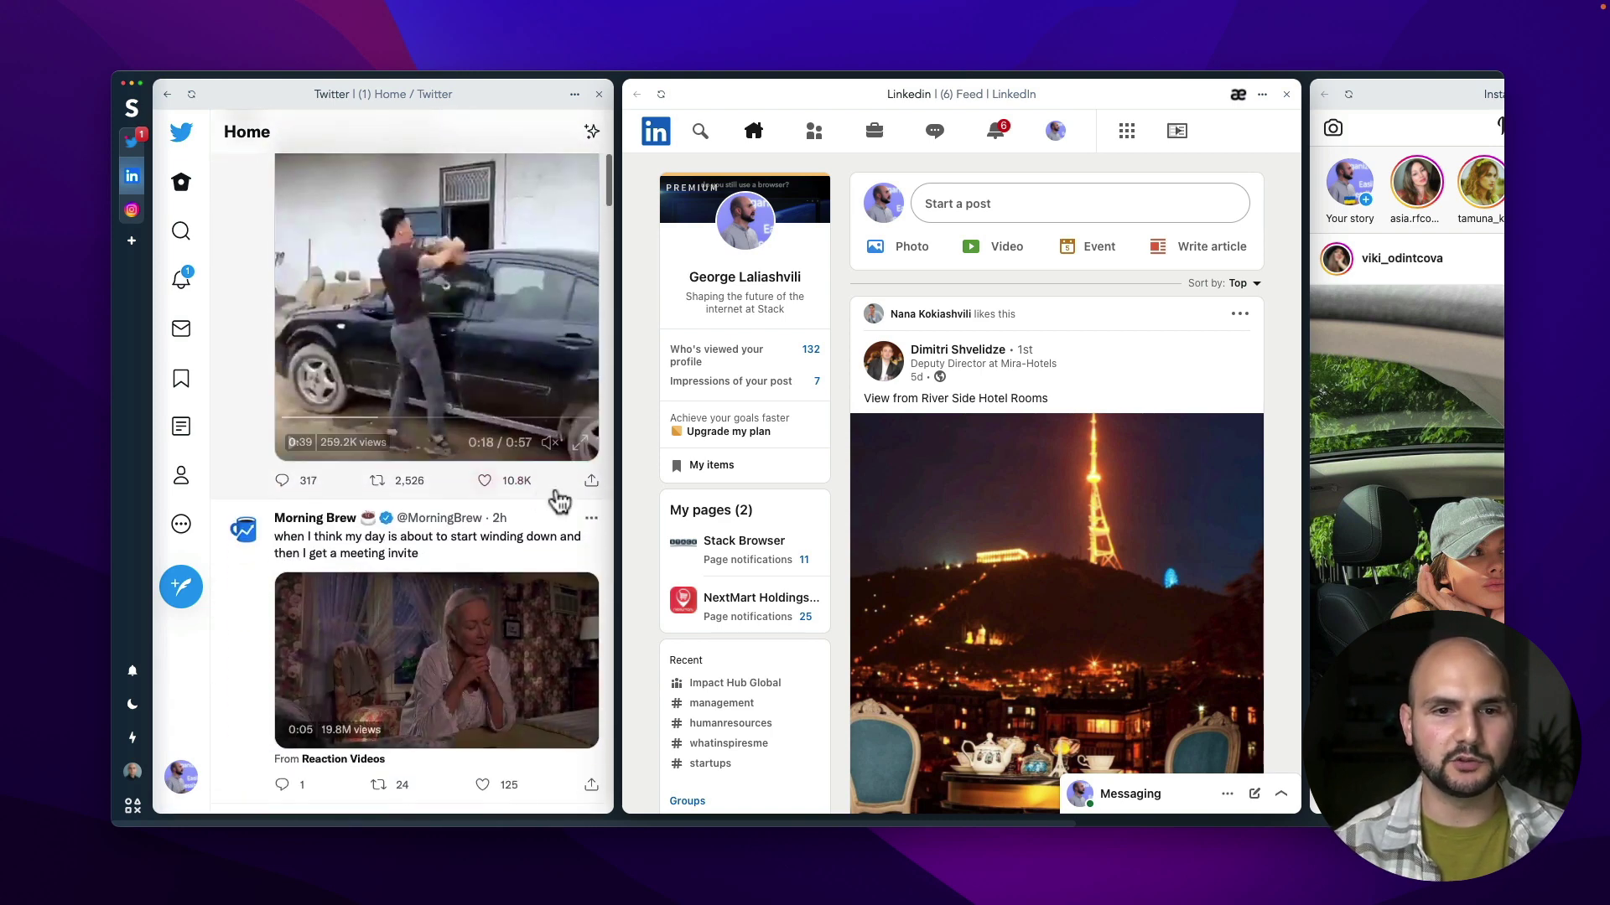
click(584, 484)
click(525, 492)
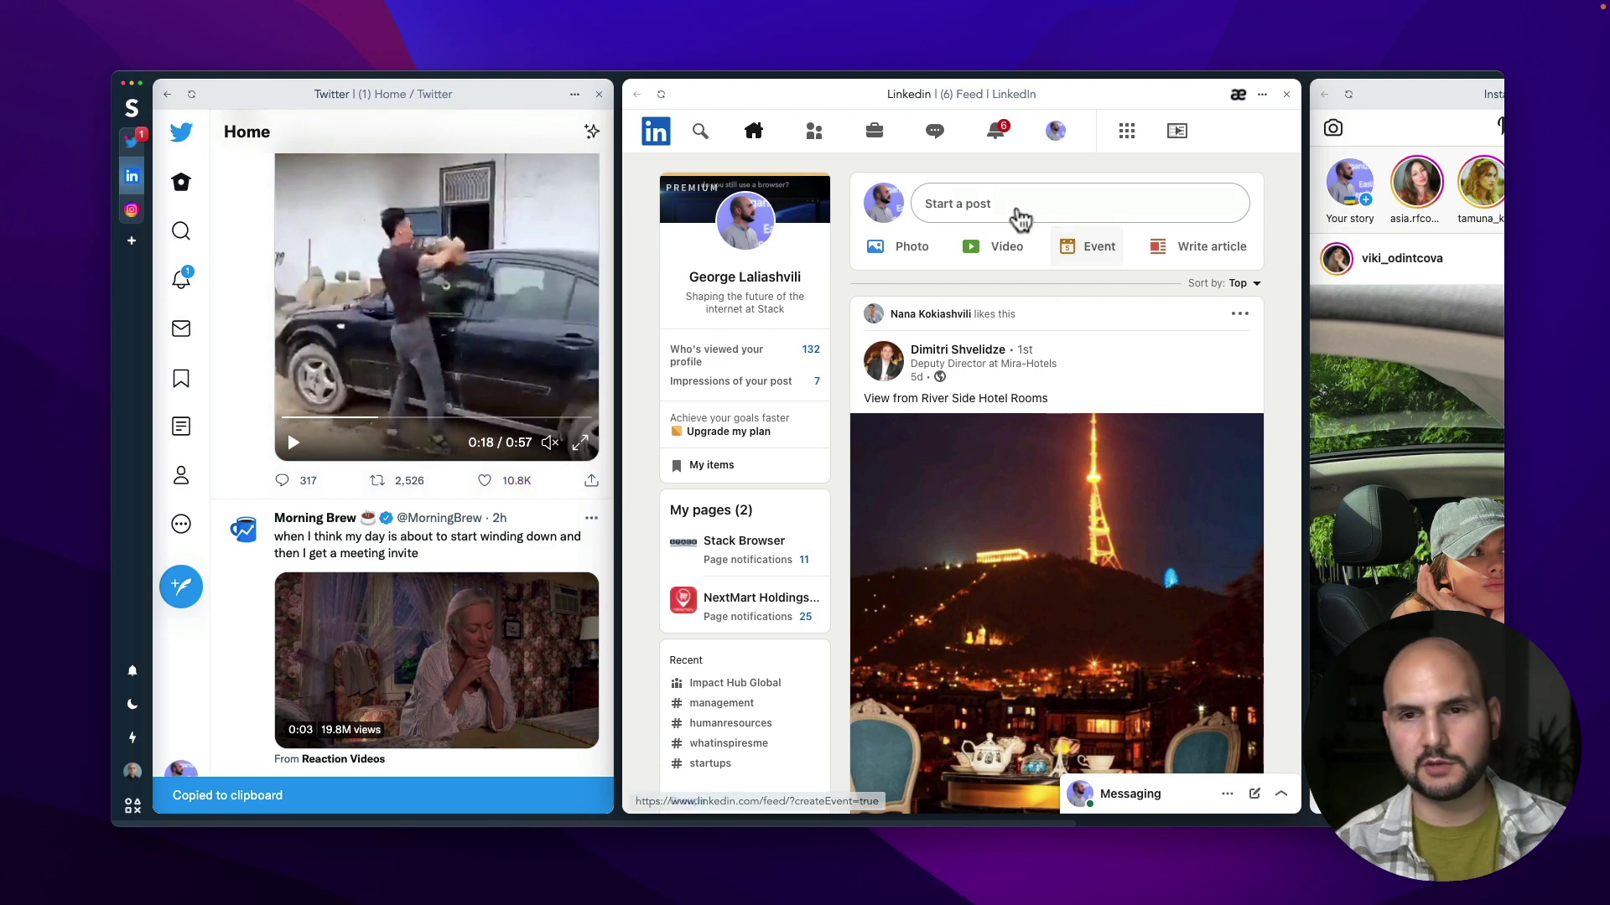
click(1017, 219)
key(super+v)
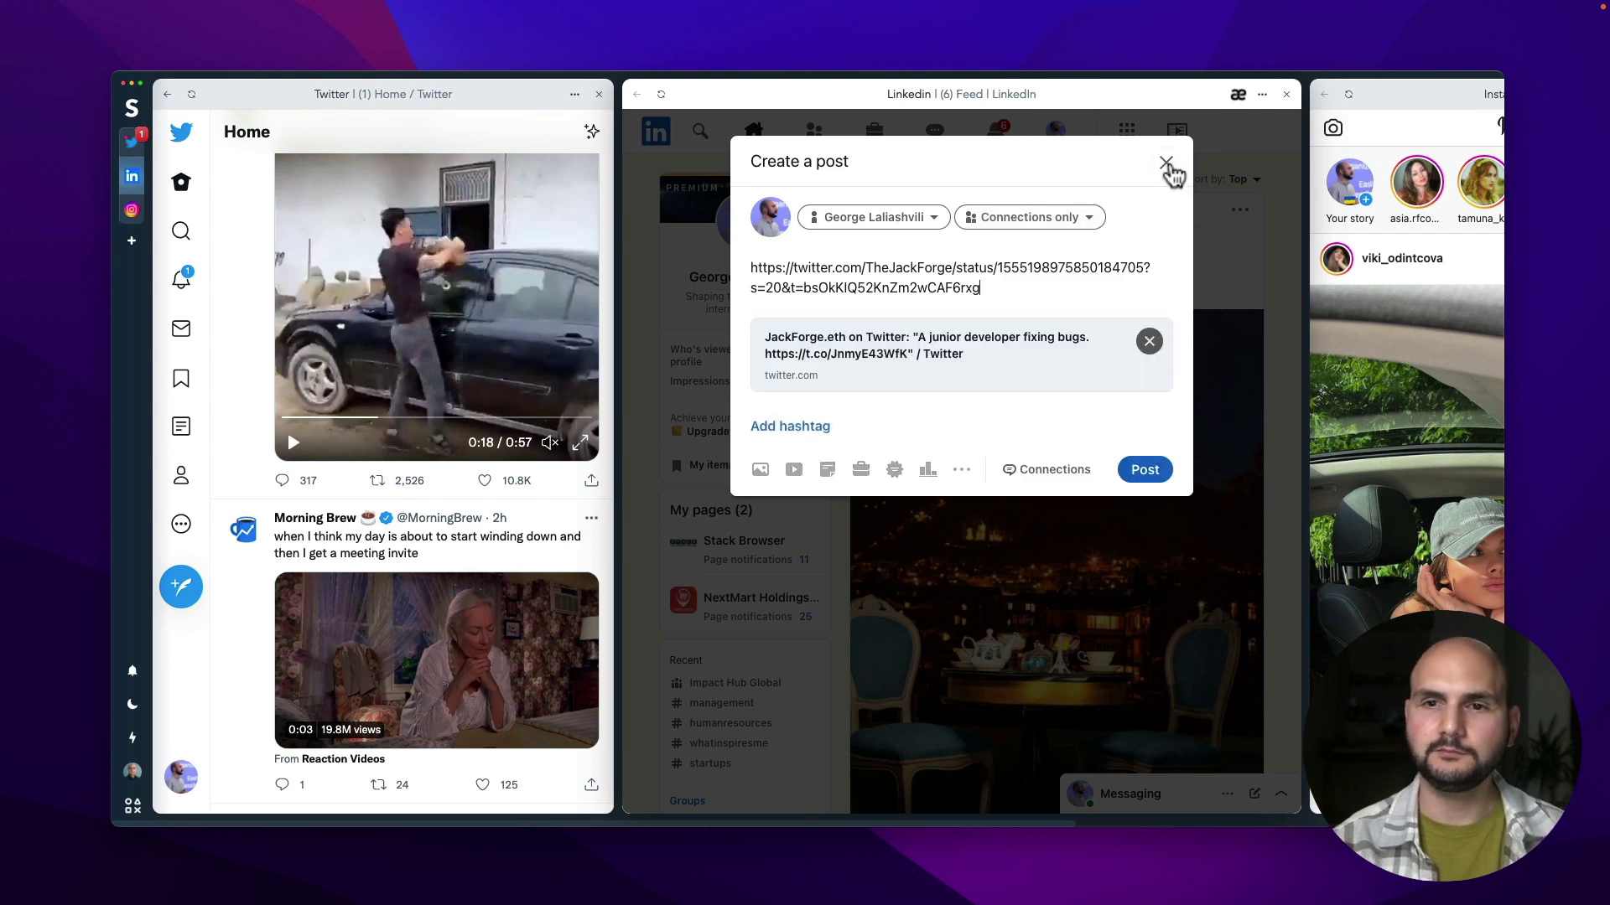
click(1166, 162)
click(928, 398)
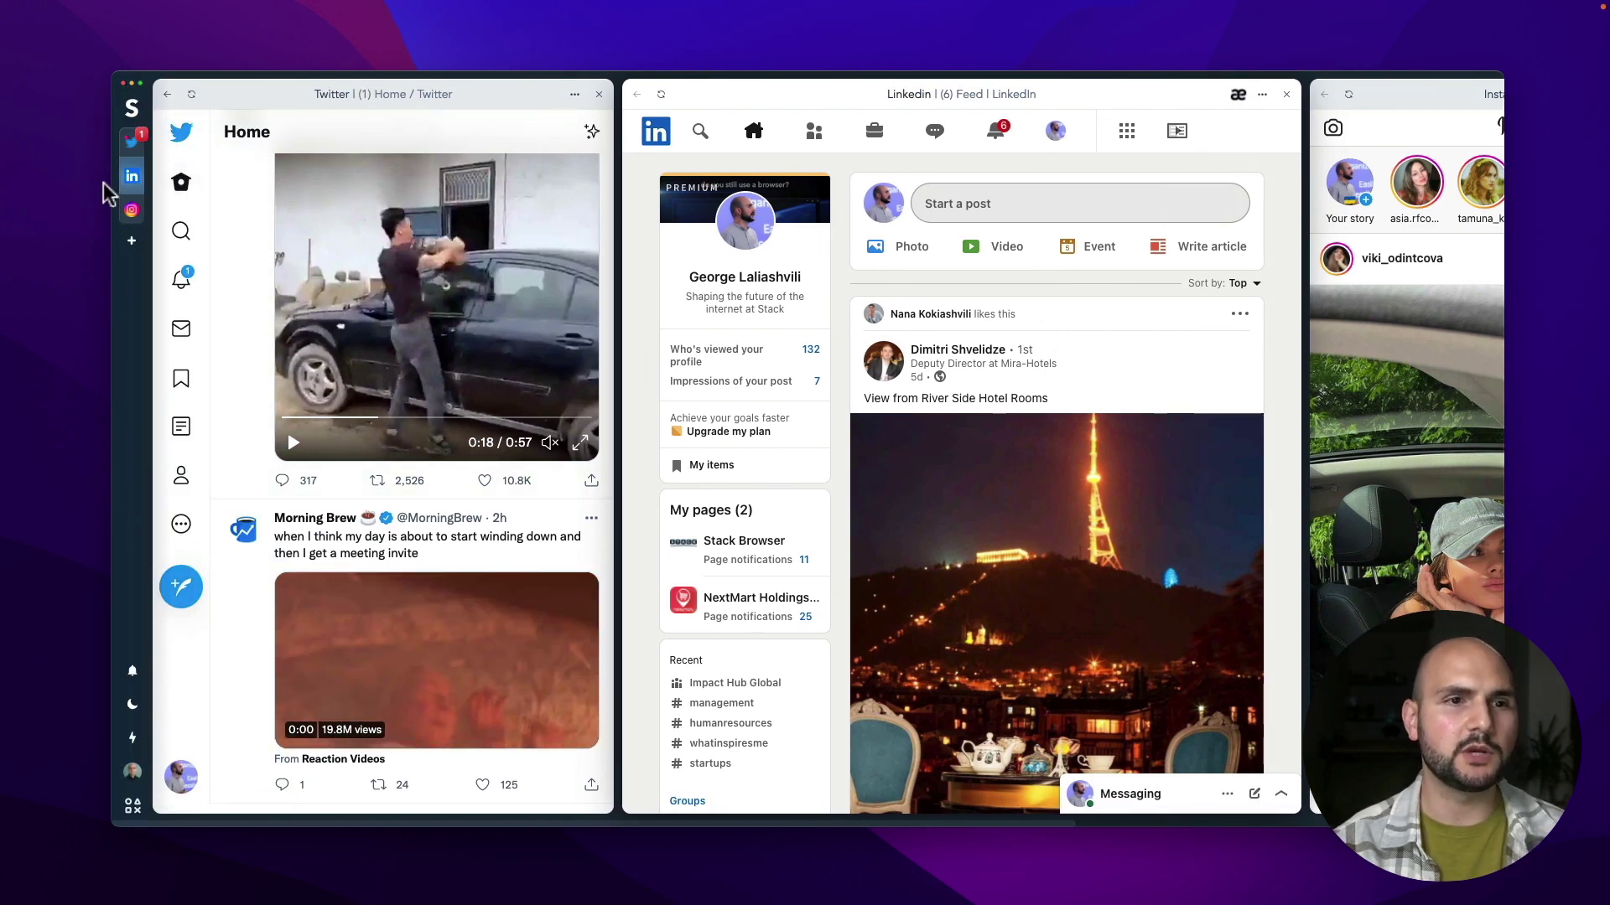
Step: From the sidebar's applications list, add Telegram and Skype as new side-by-side columns
click(131, 241)
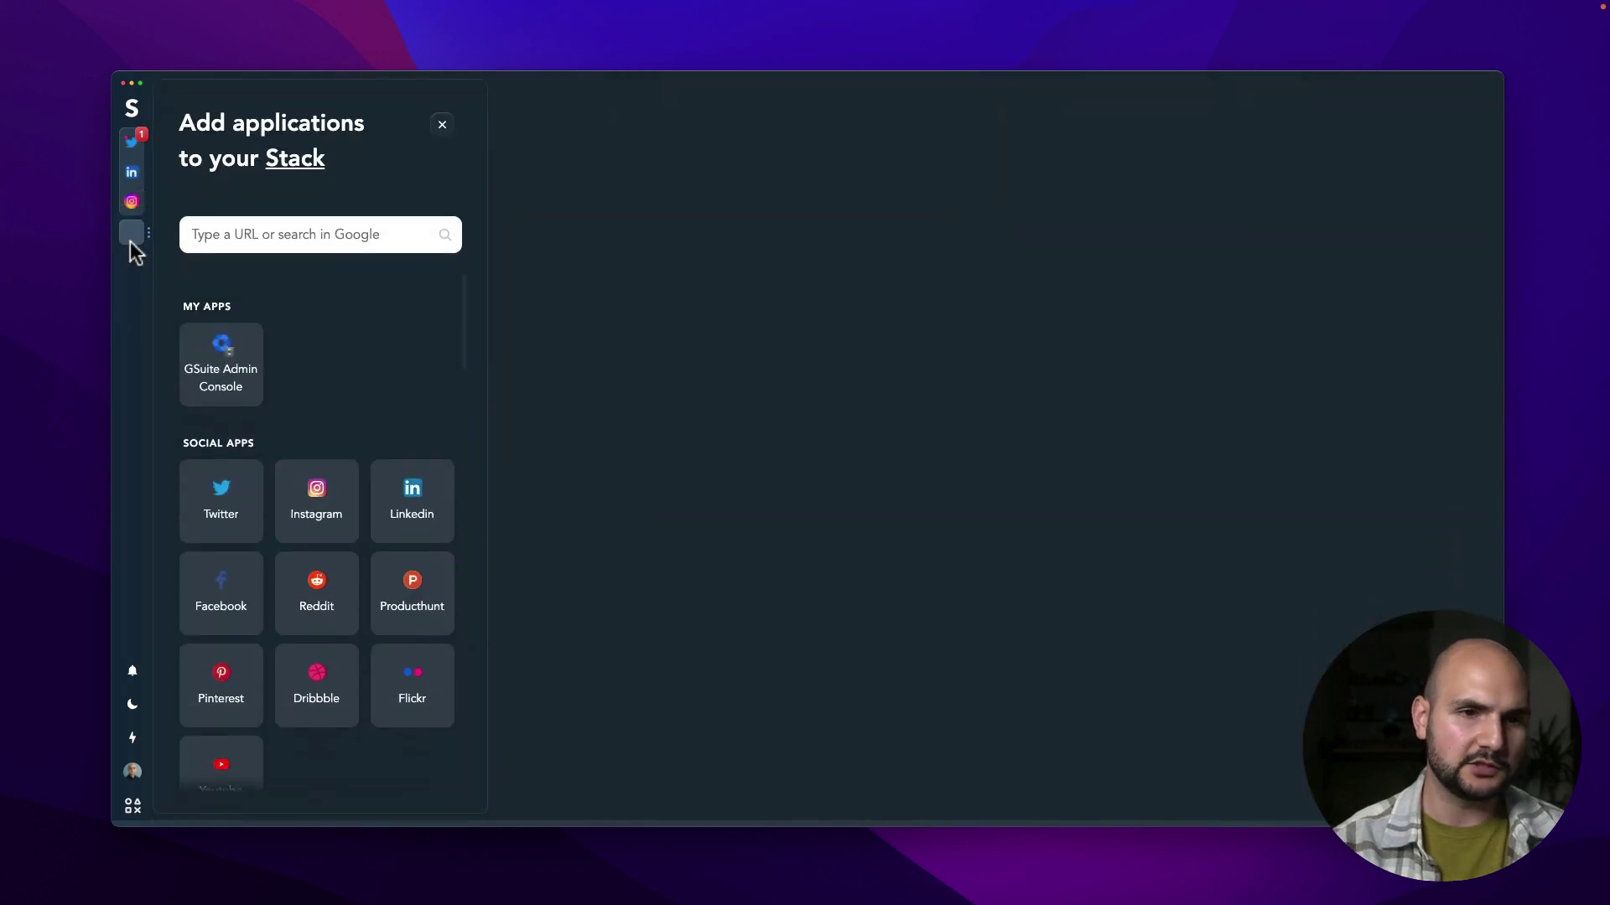
scroll(316, 503, down, 10)
scroll(316, 394, up, 1)
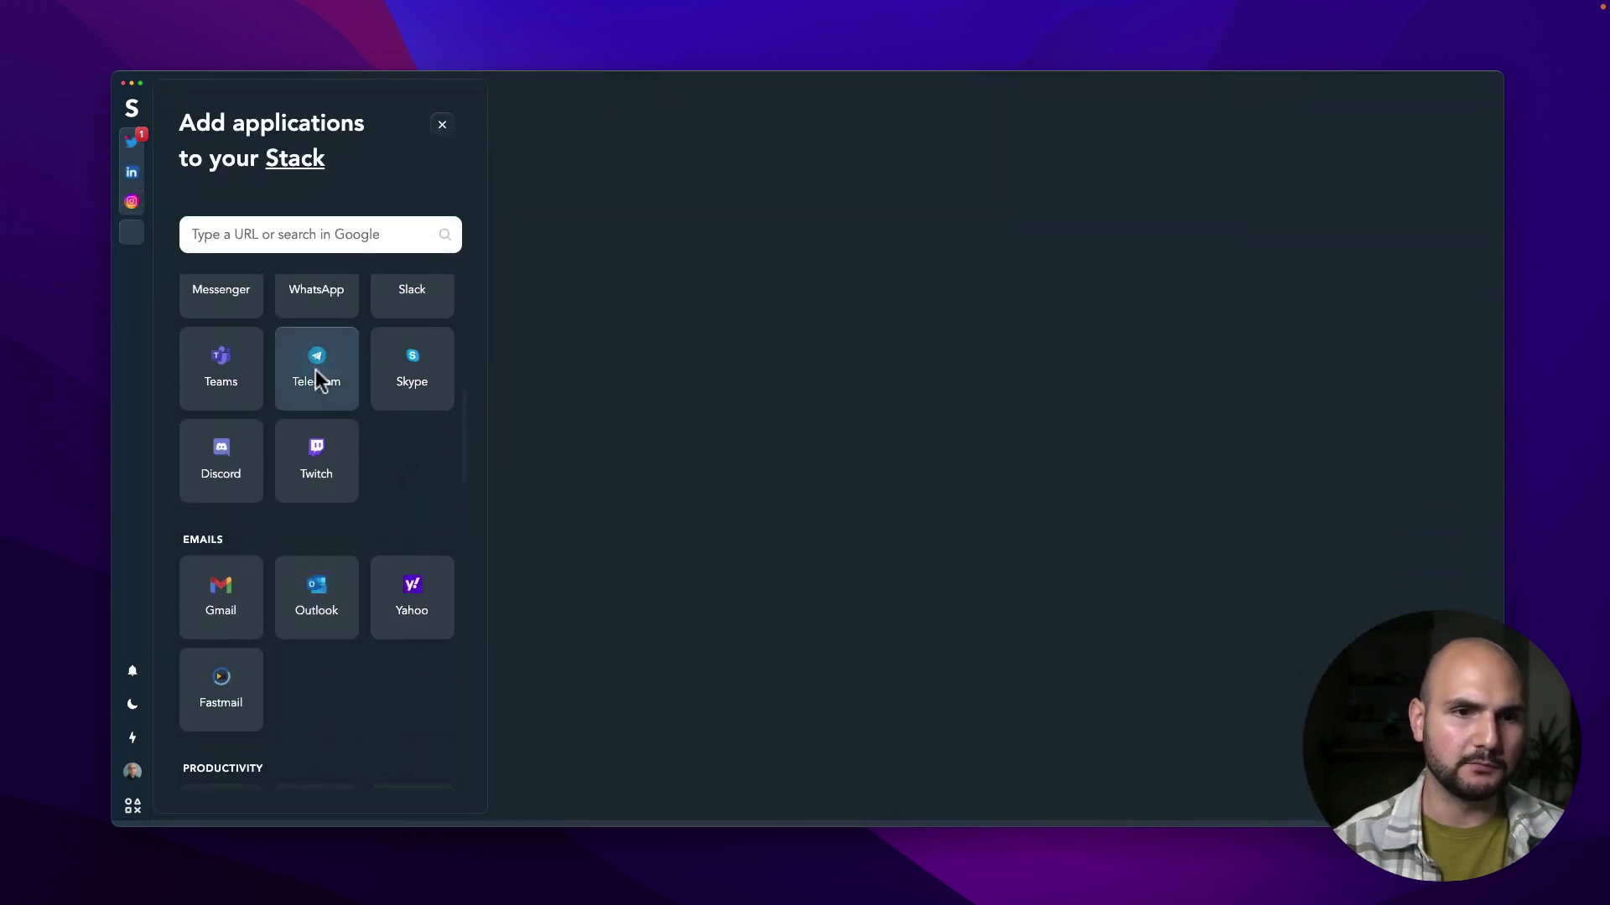
click(316, 373)
click(1164, 369)
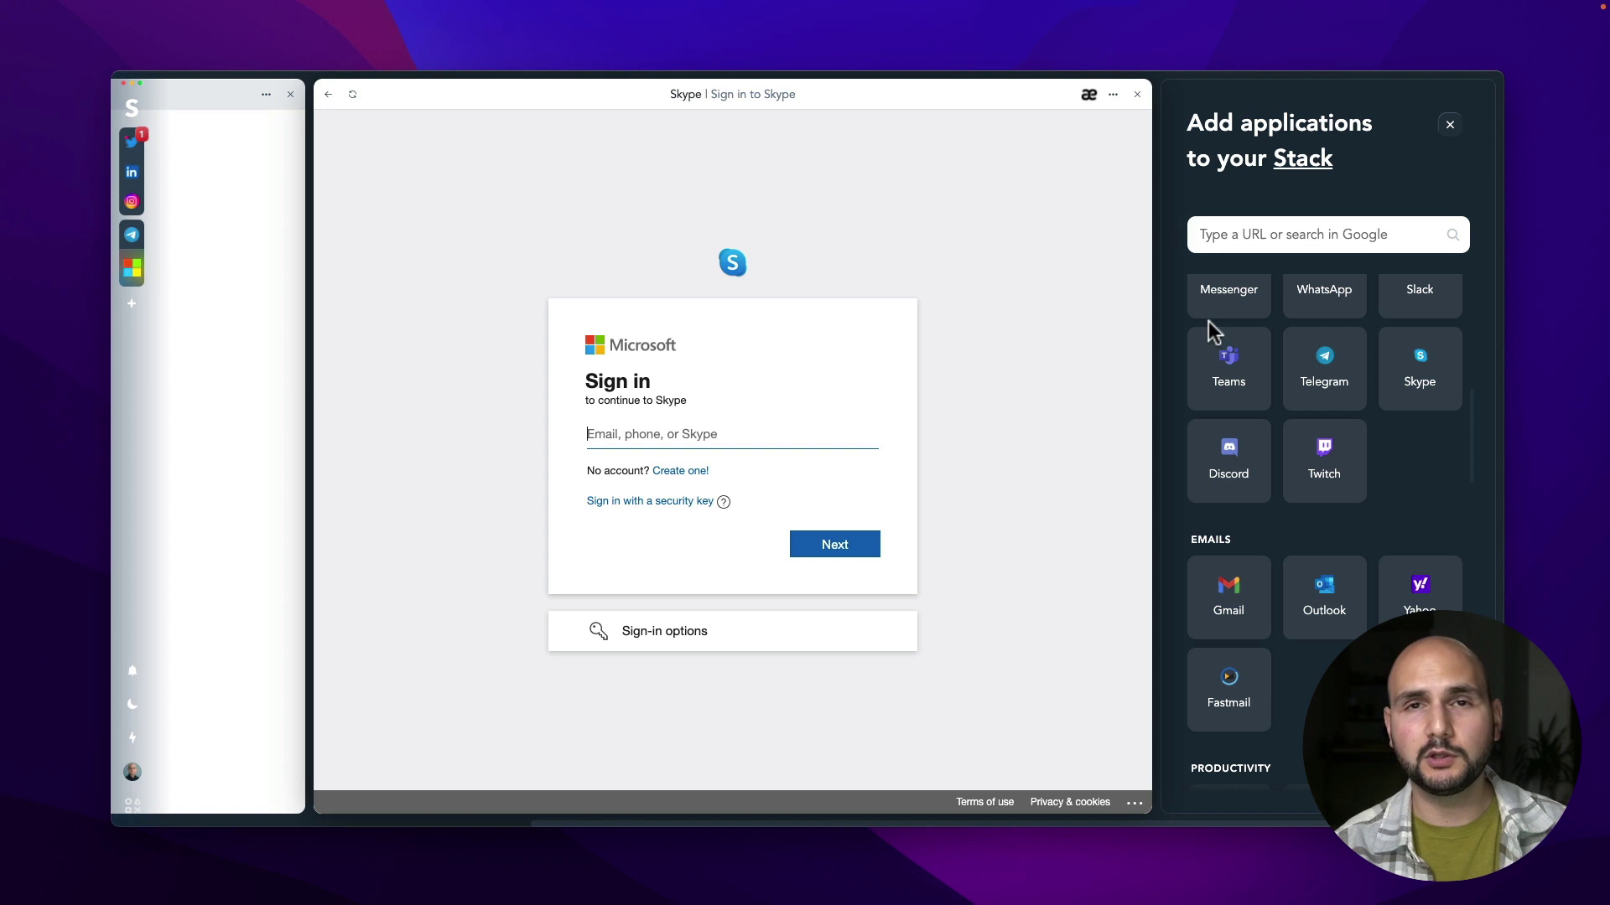
scroll(800, 221, left, 10)
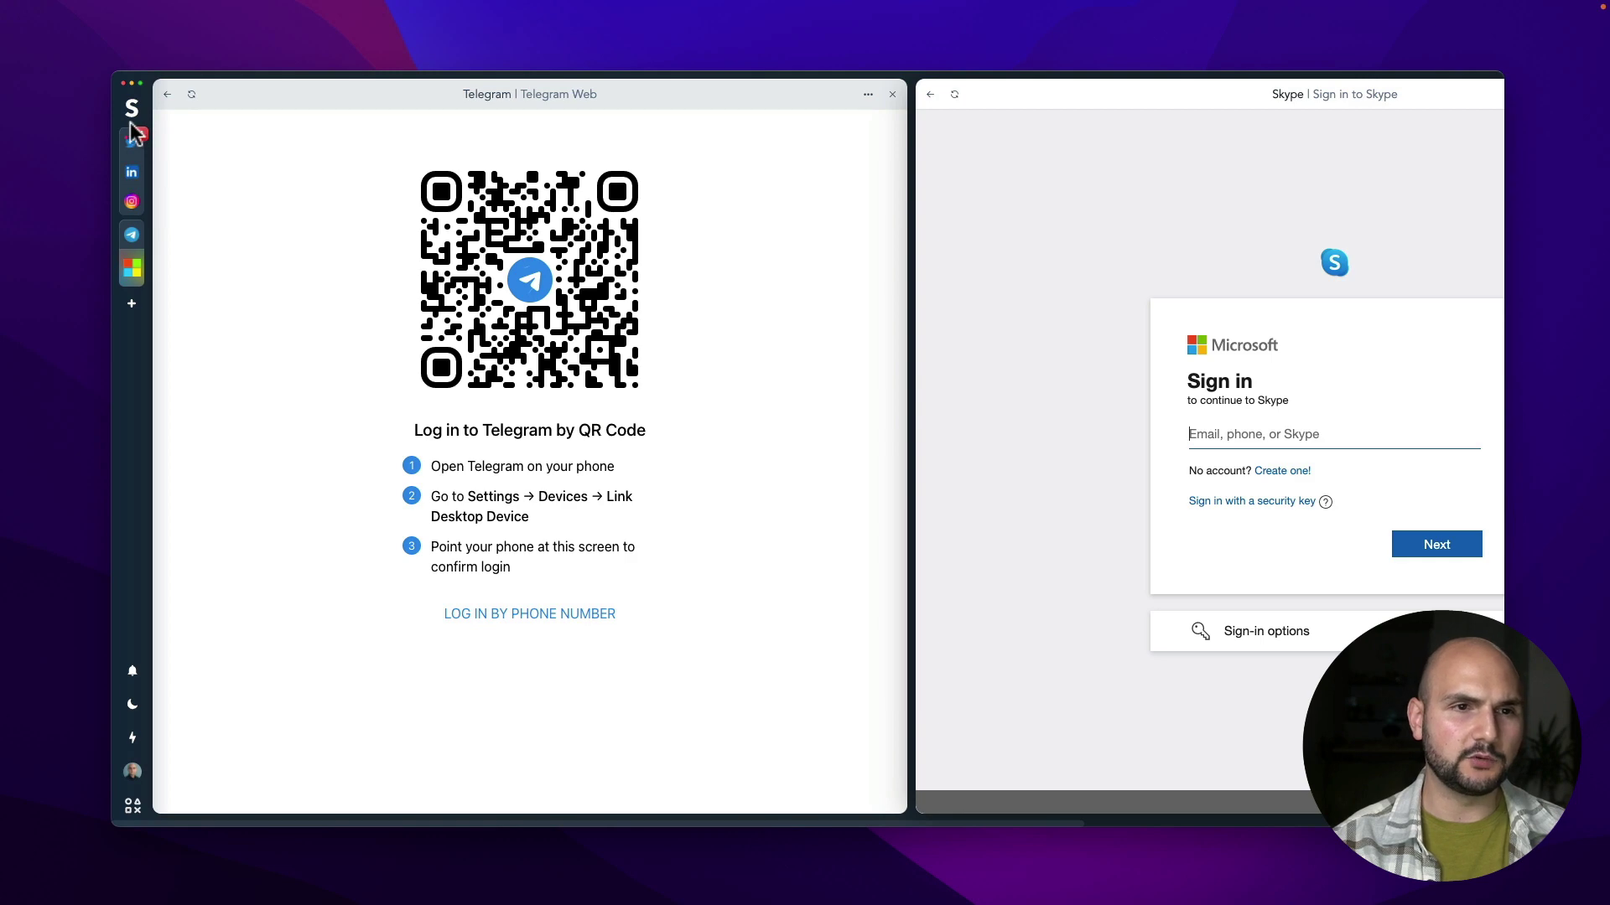
Step: Jump between the Telegram and Twitter columns from the sidebar, ending on Telegram
click(132, 235)
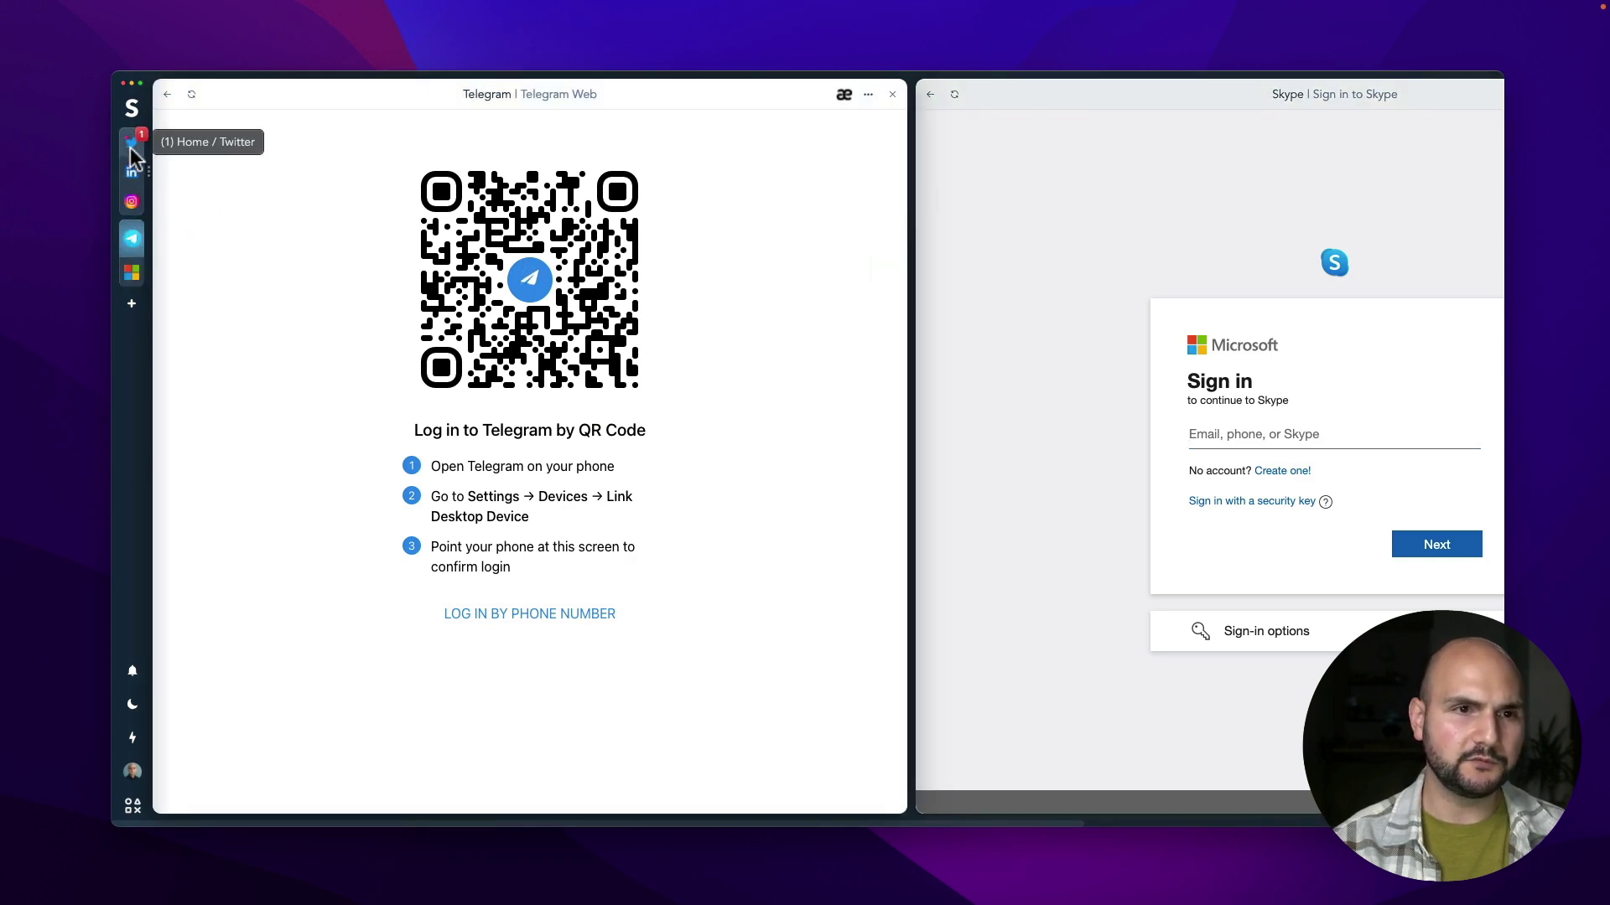
click(133, 153)
click(132, 237)
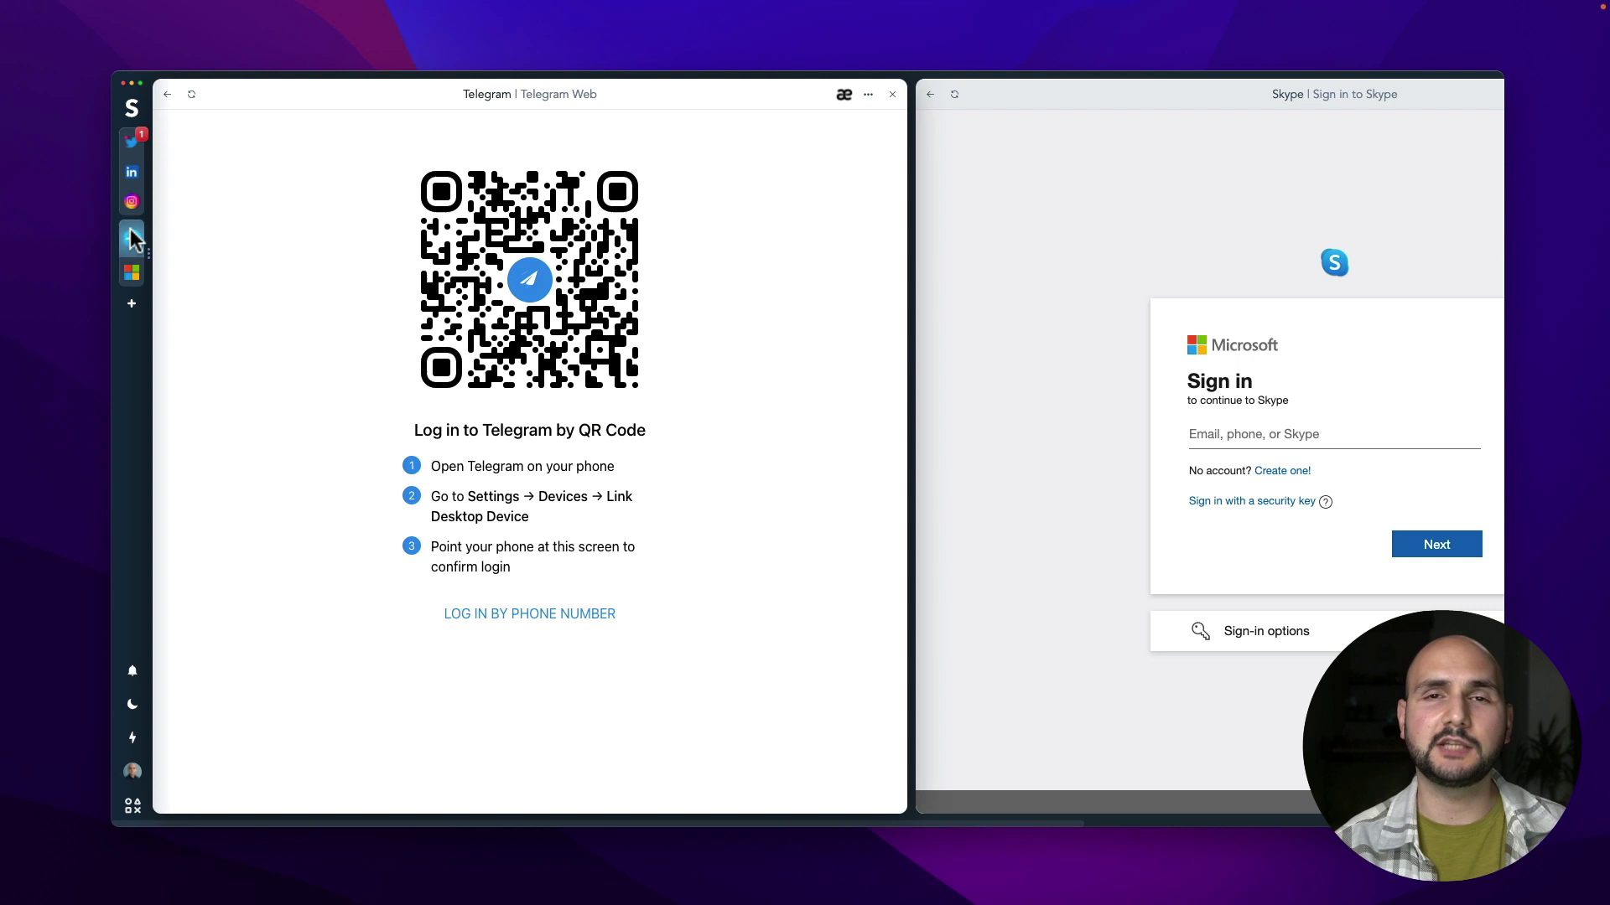
Step: Create a space named HOME with an emoji icon and open it
click(132, 107)
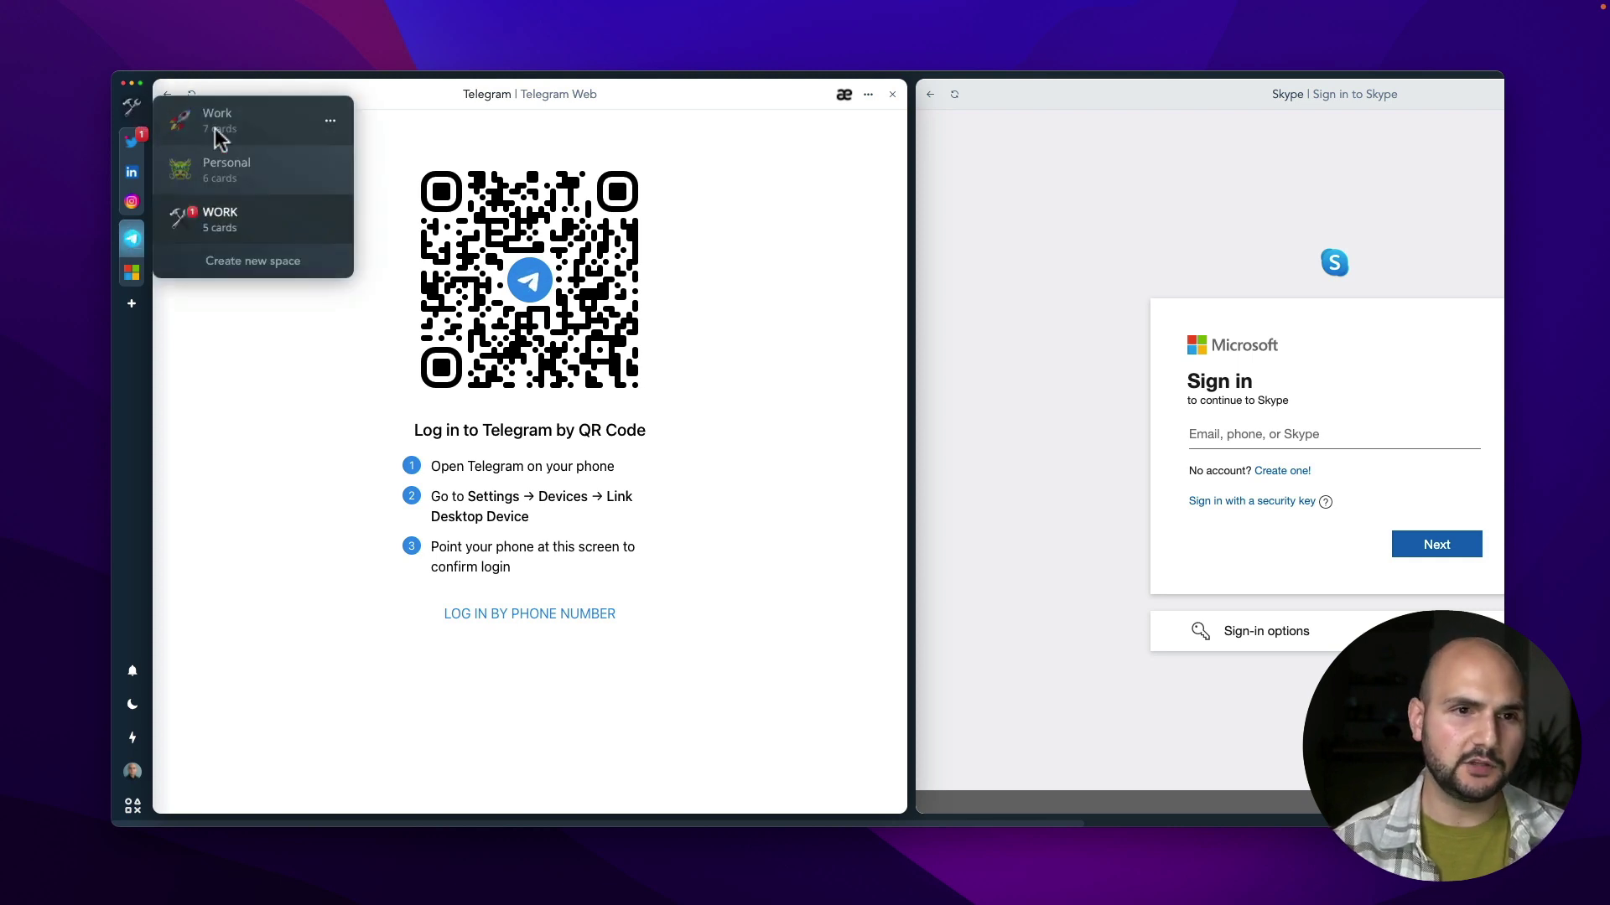
click(244, 259)
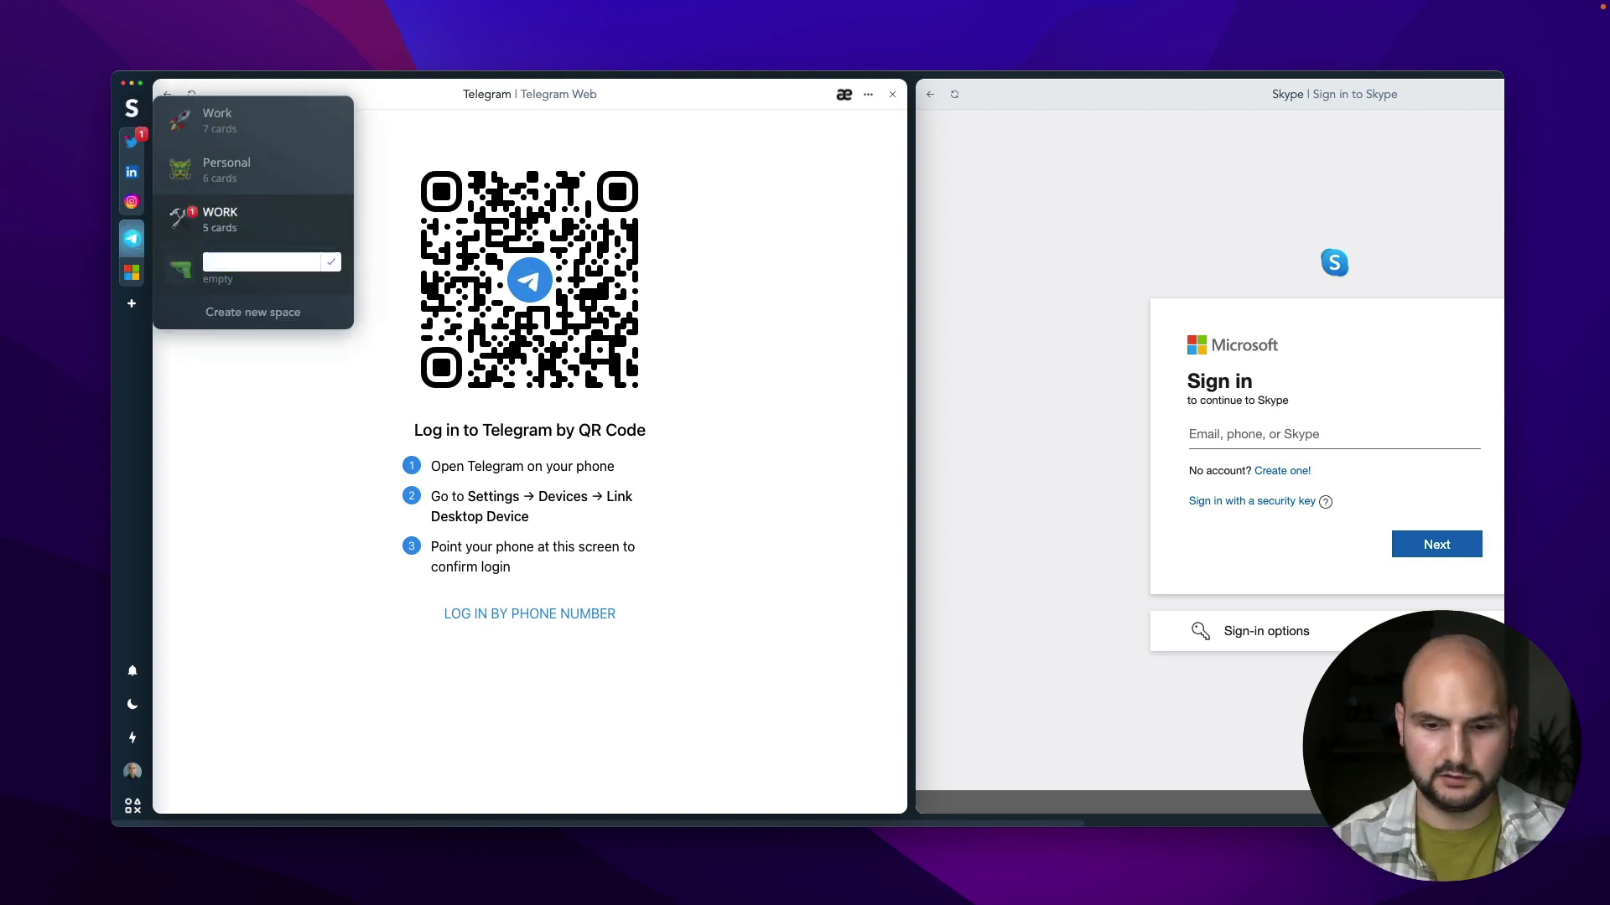
text(HOE)
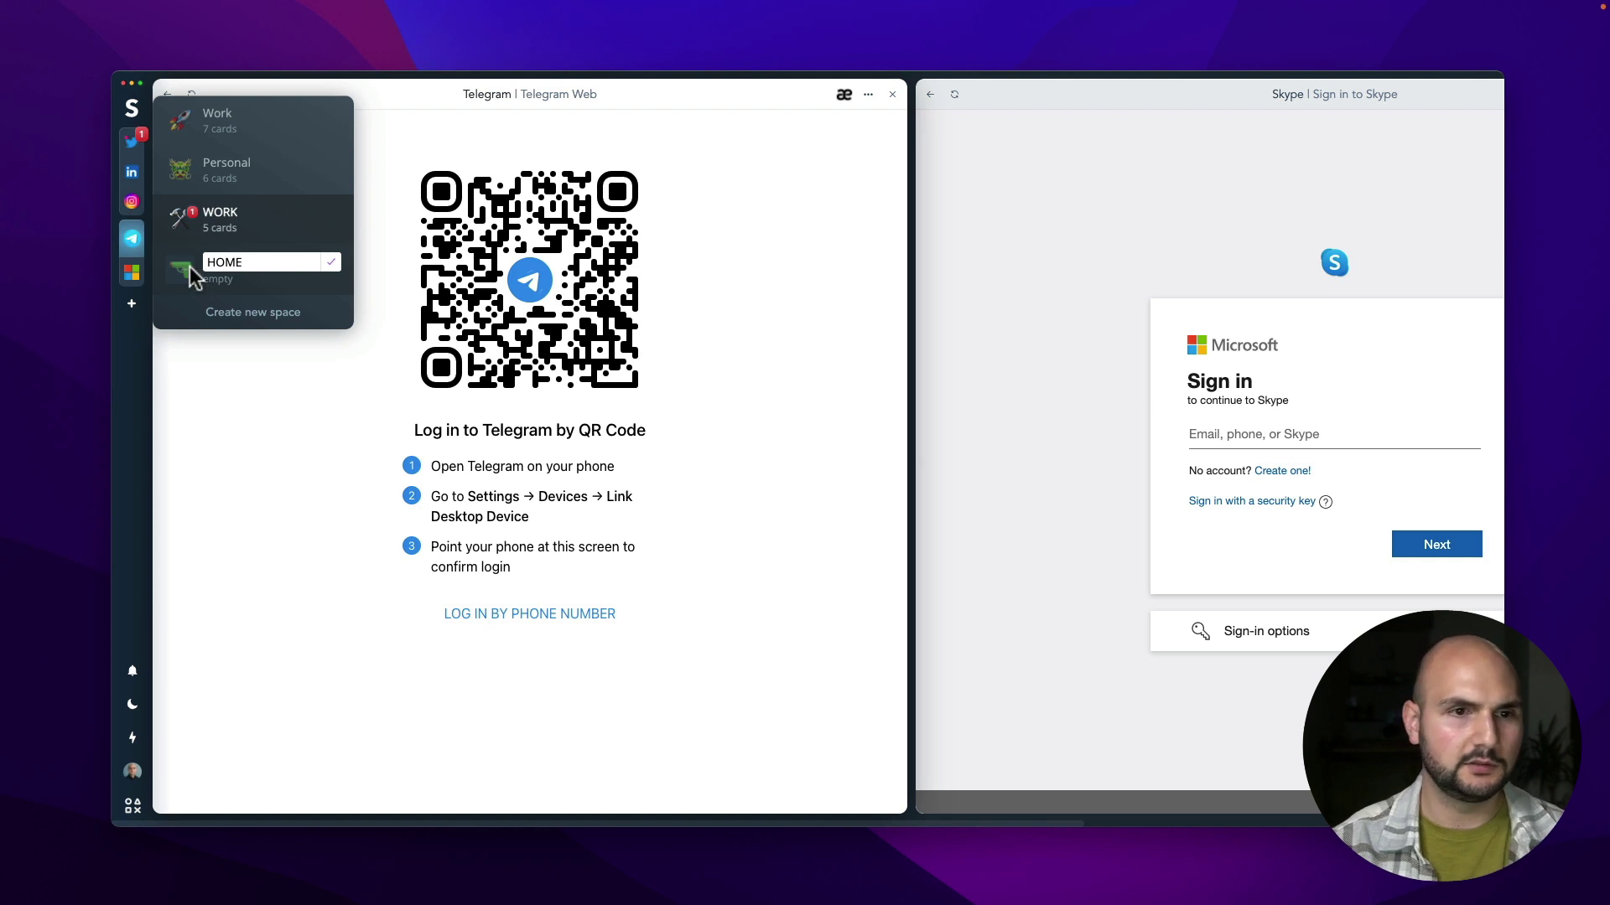
click(191, 273)
click(250, 361)
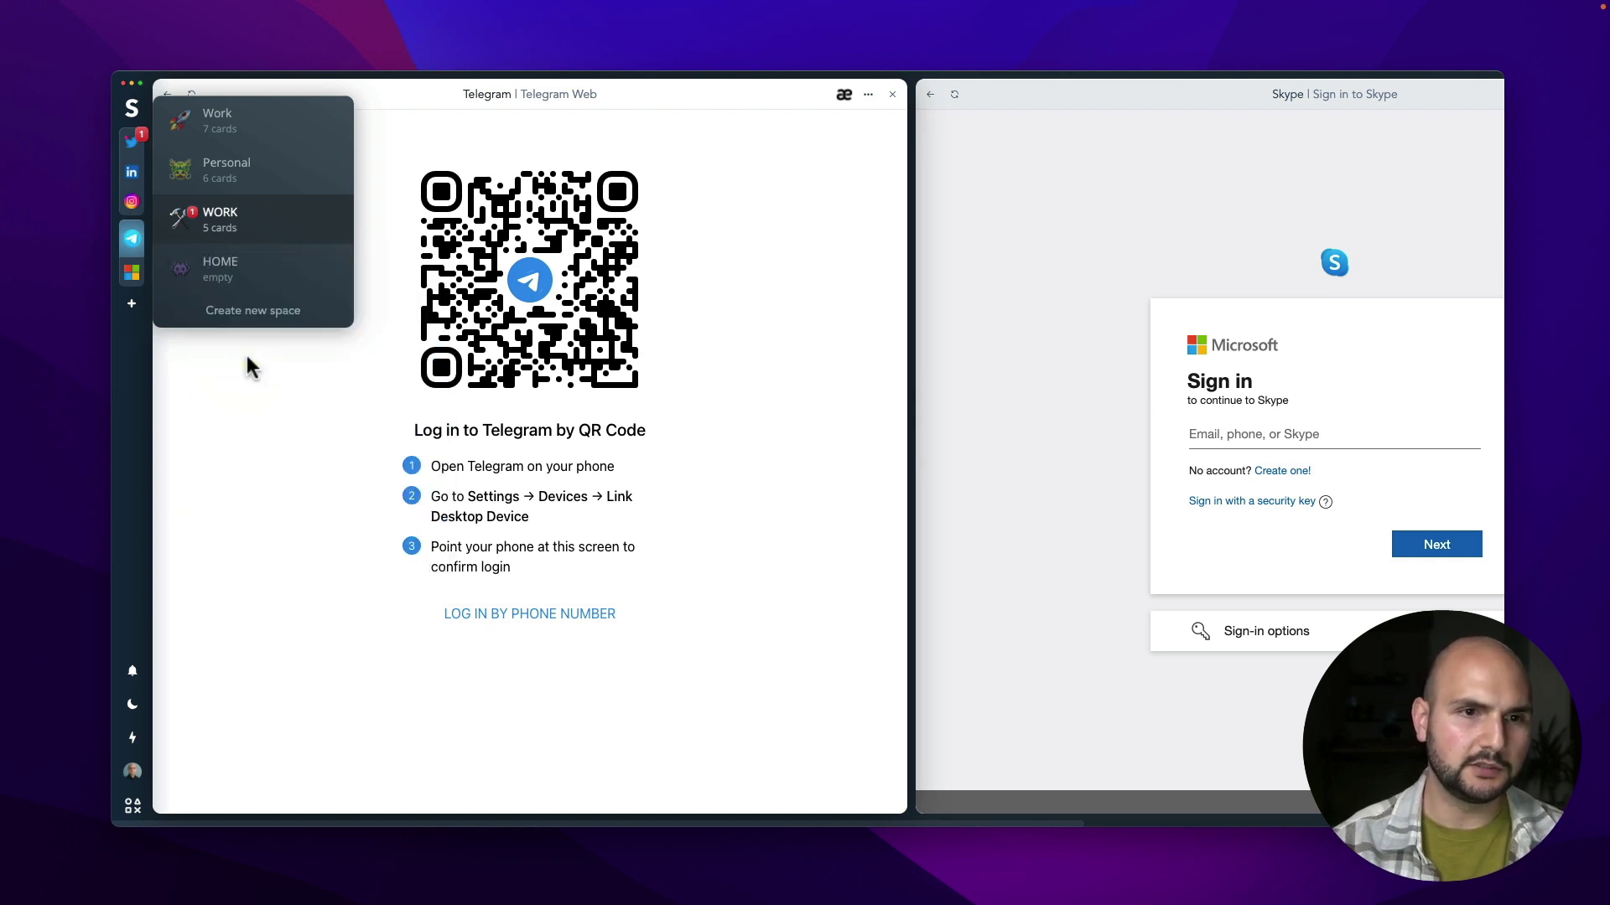
click(252, 265)
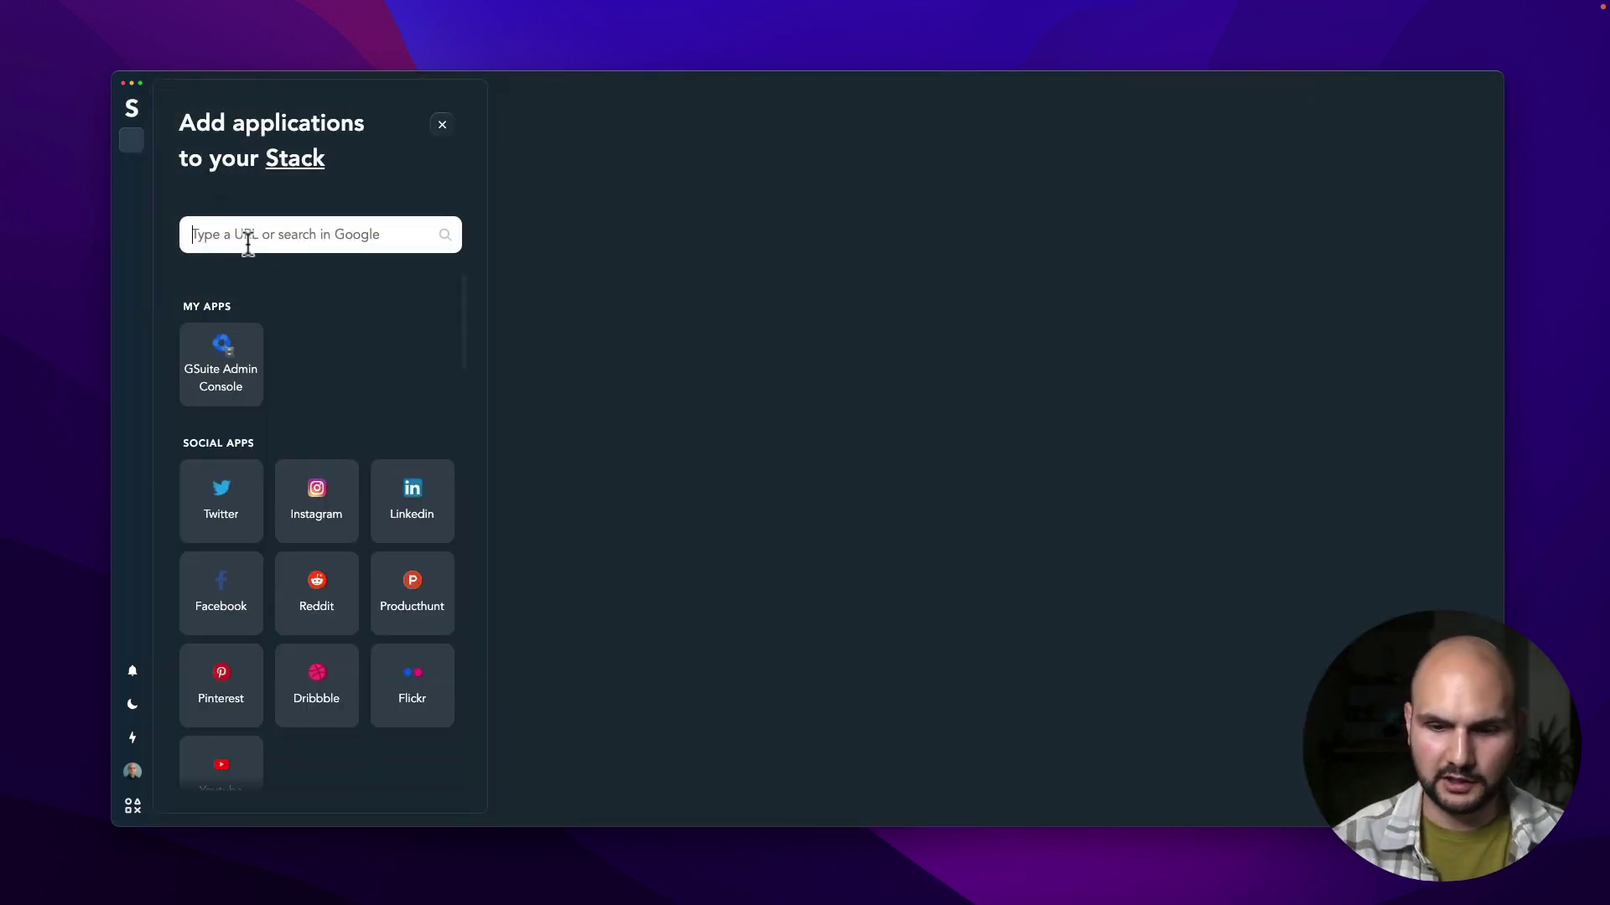
Step: Search 'you' to add YouTube, then search 'wordle' to add the NYT Wordle game
text(you)
key(Return)
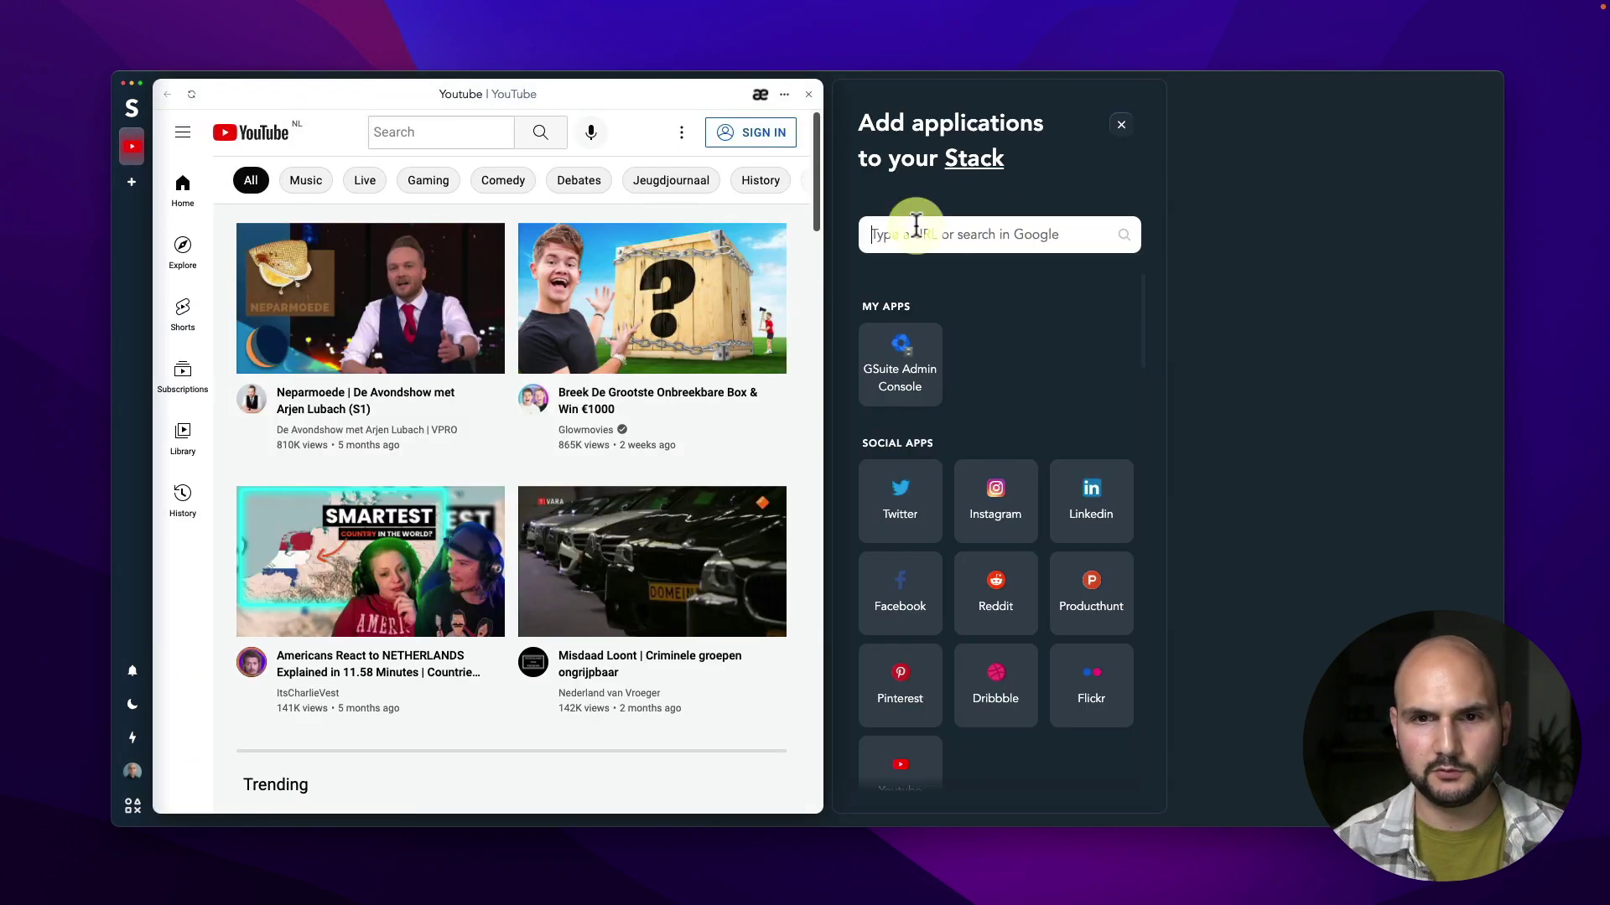
text(wordle)
key(Return)
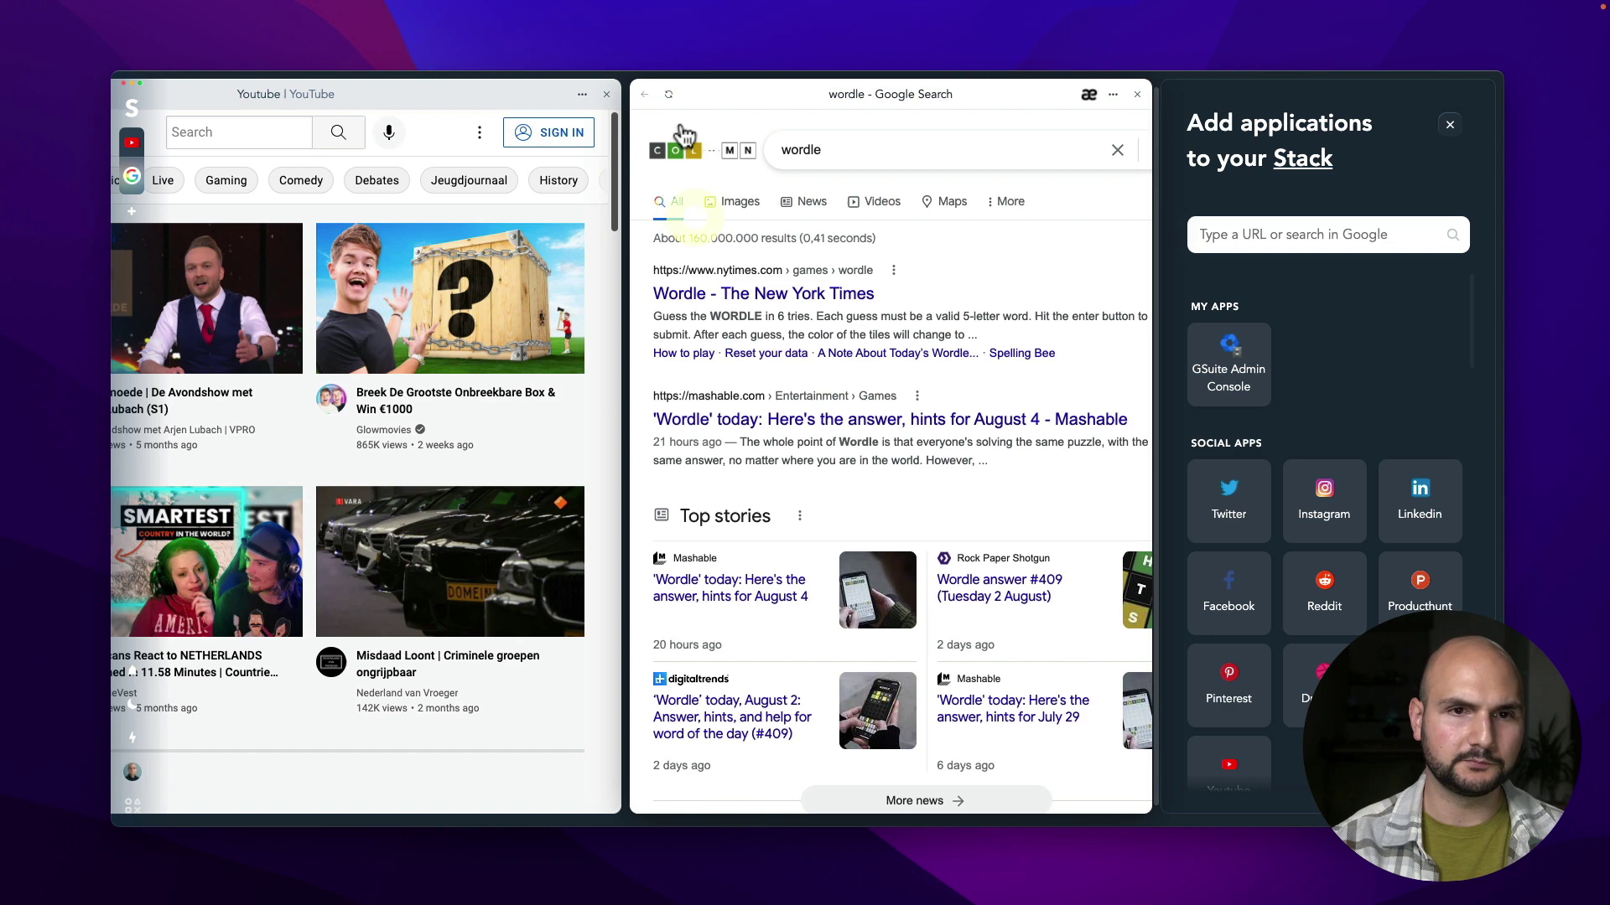
click(708, 294)
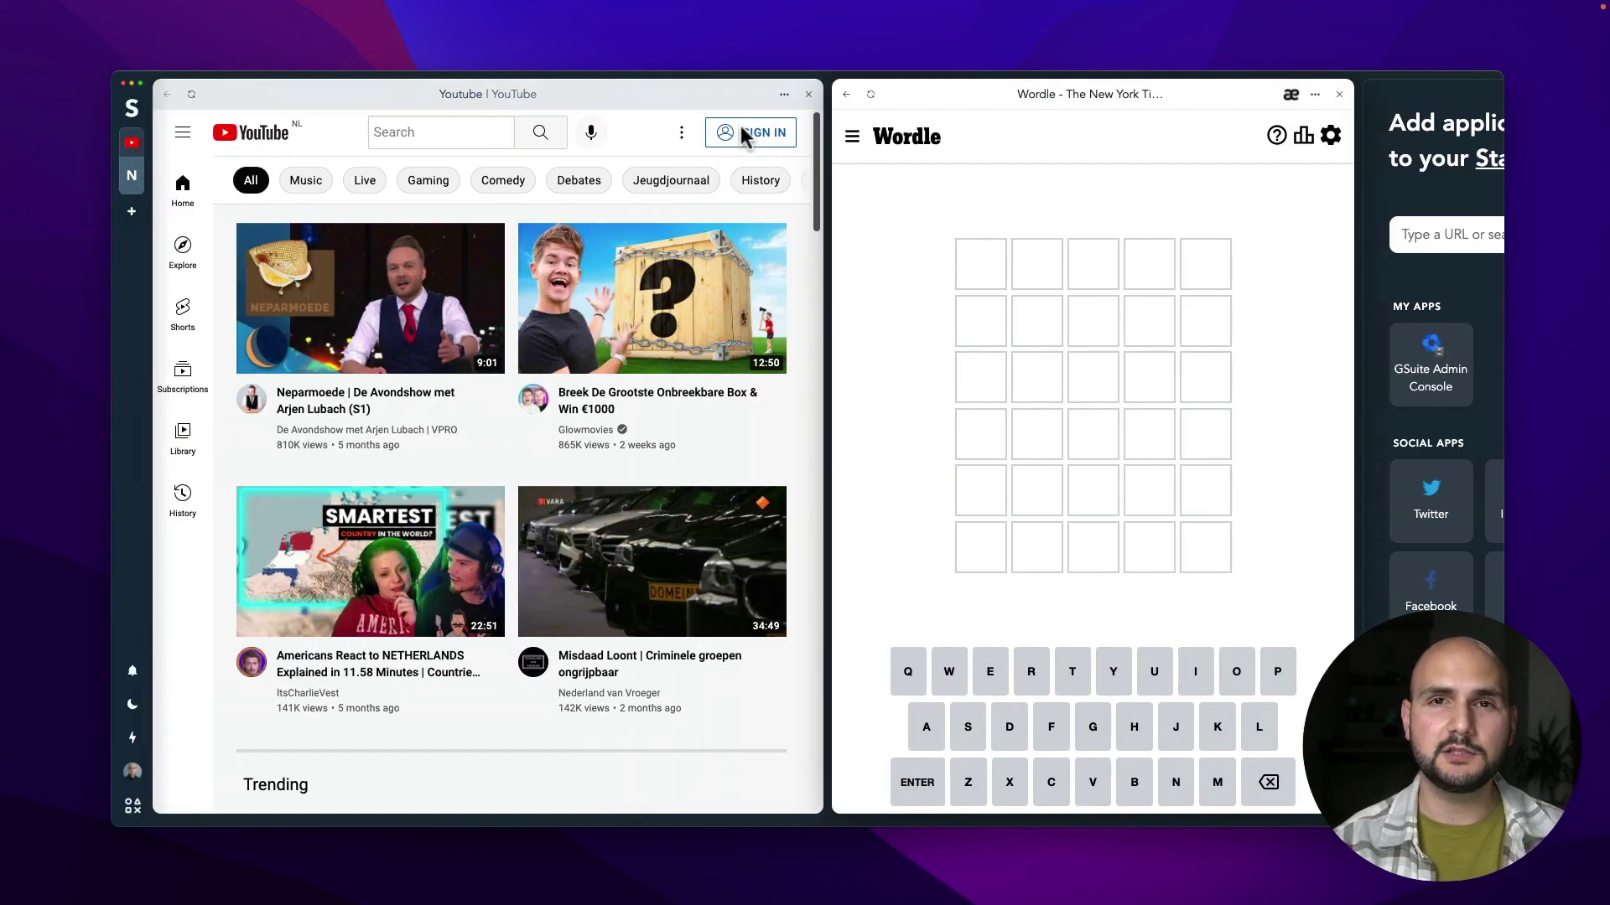
click(128, 106)
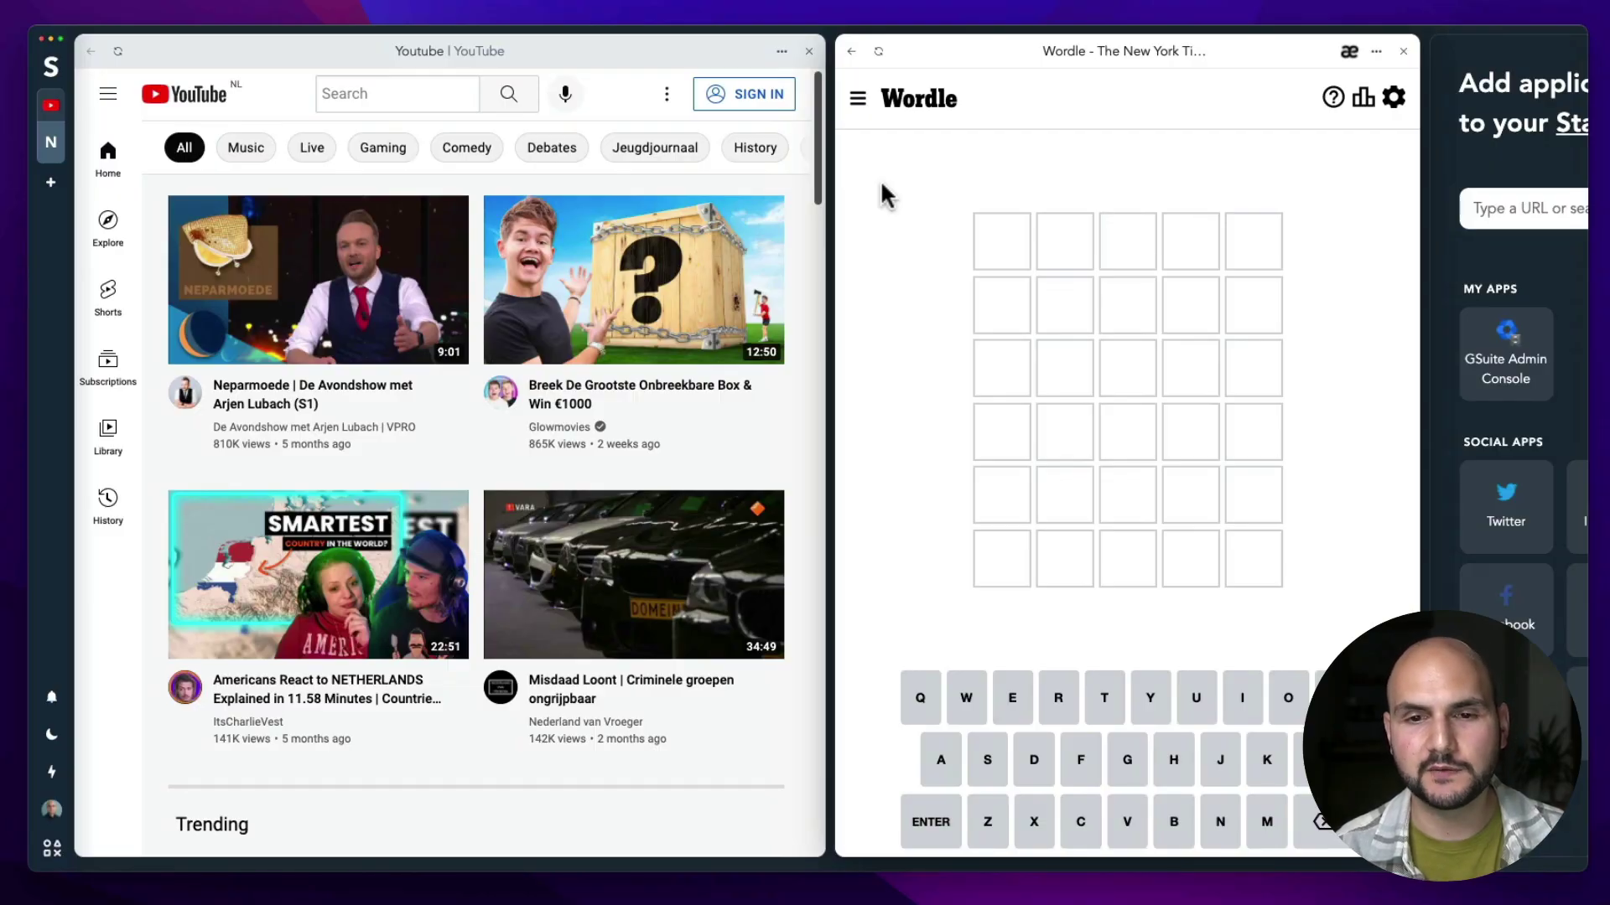
Step: Switch to the Mindfulness article desktop and bring YouTube to full view via the overview
key(ctrl+Right)
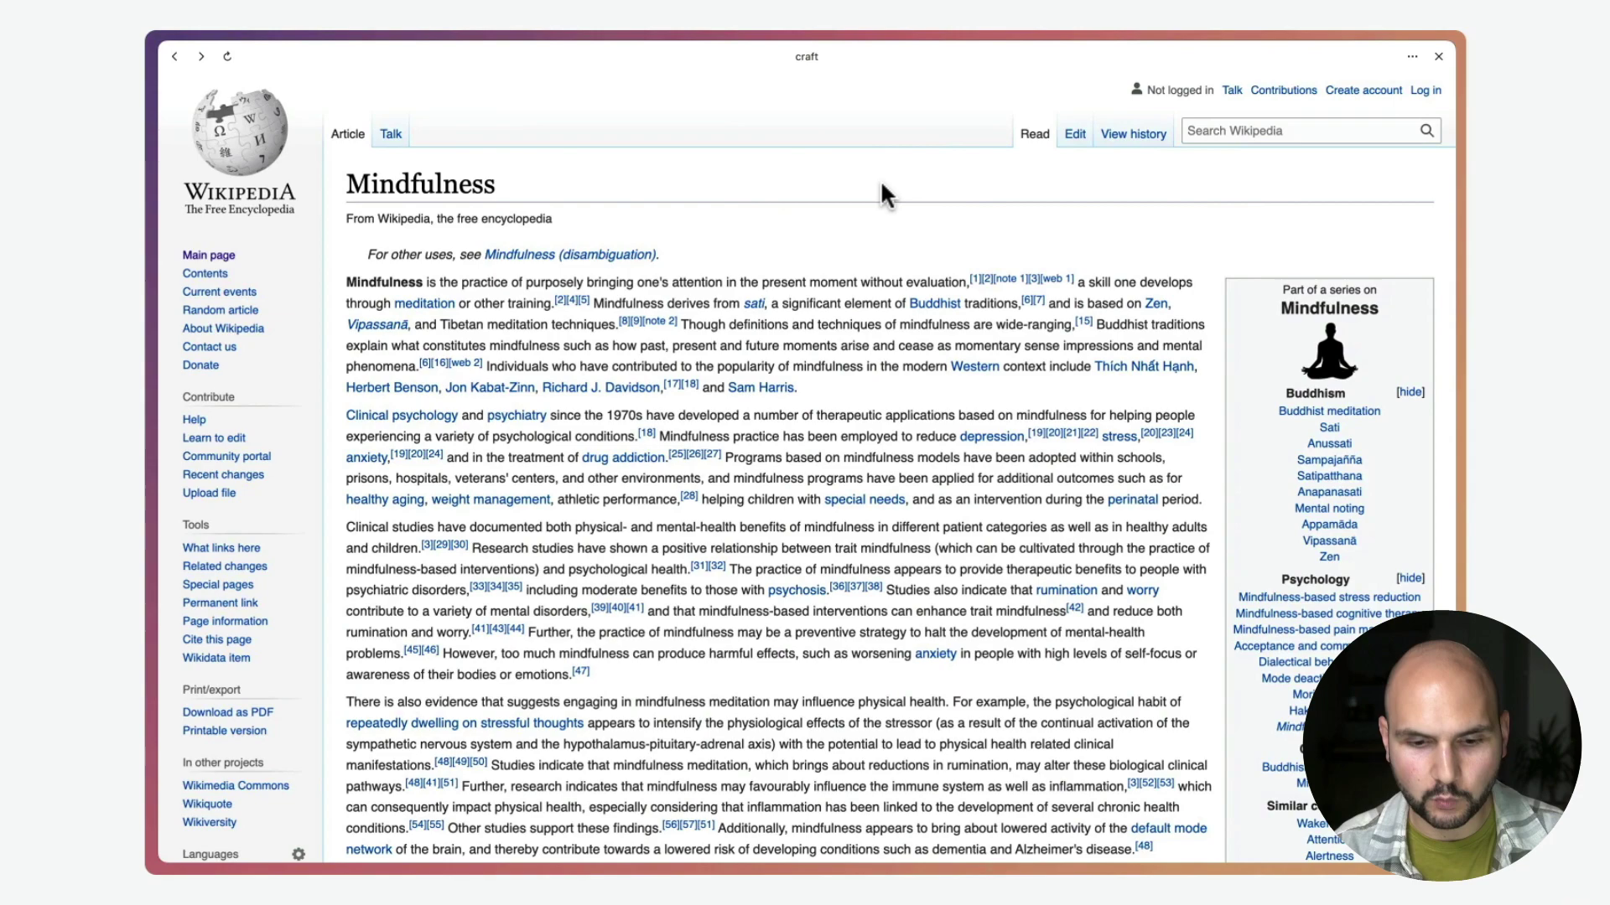
key(ctrl+Up)
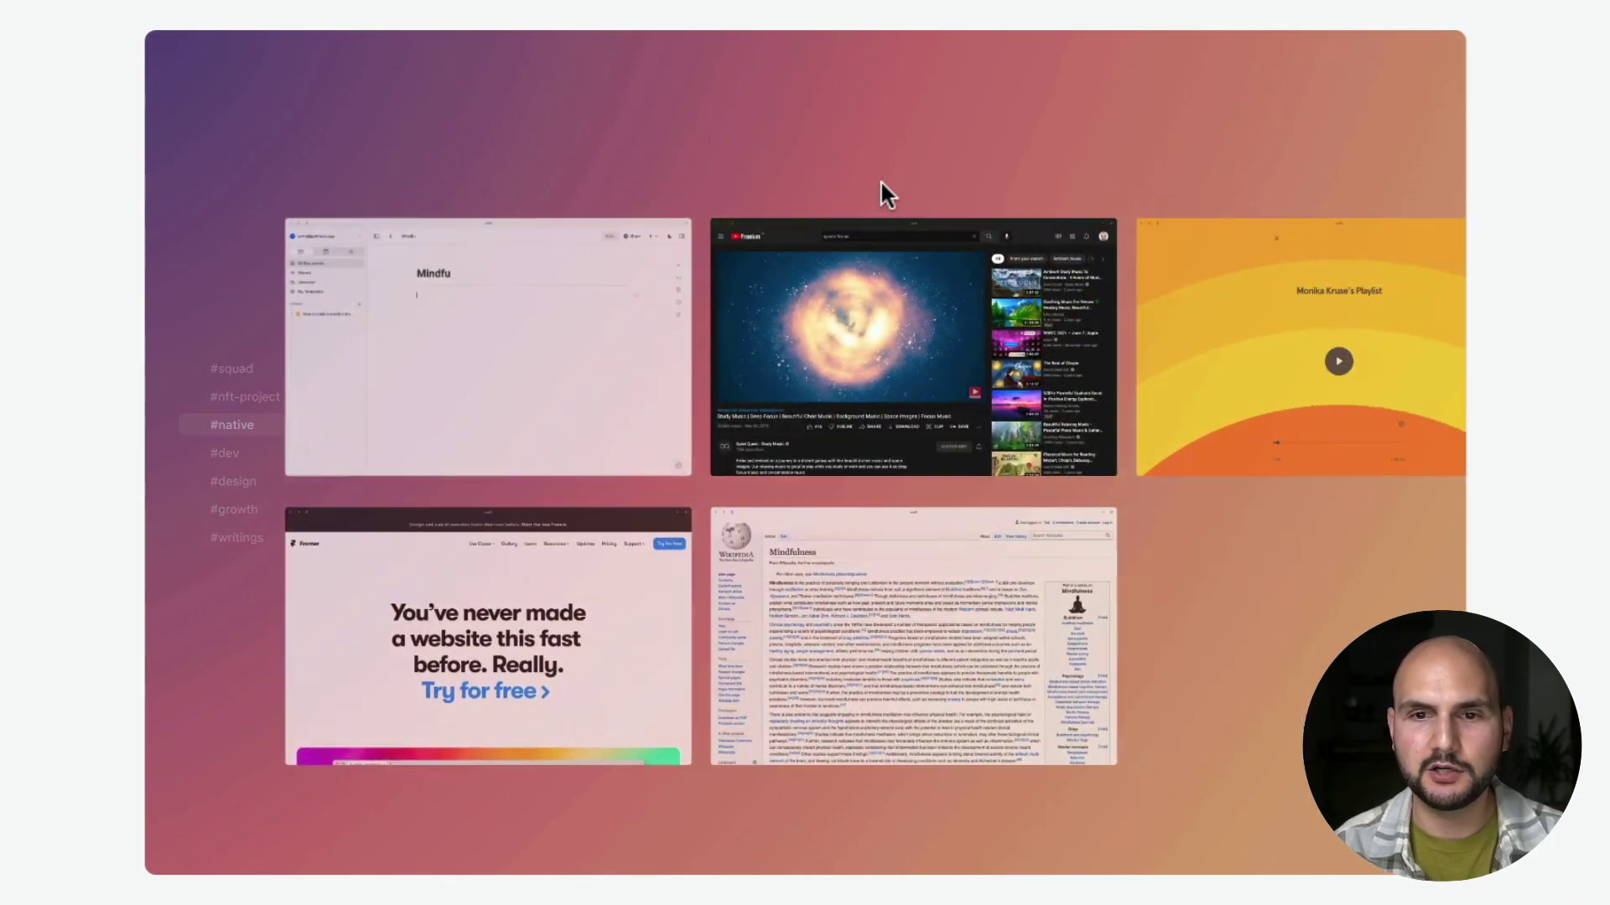
click(881, 185)
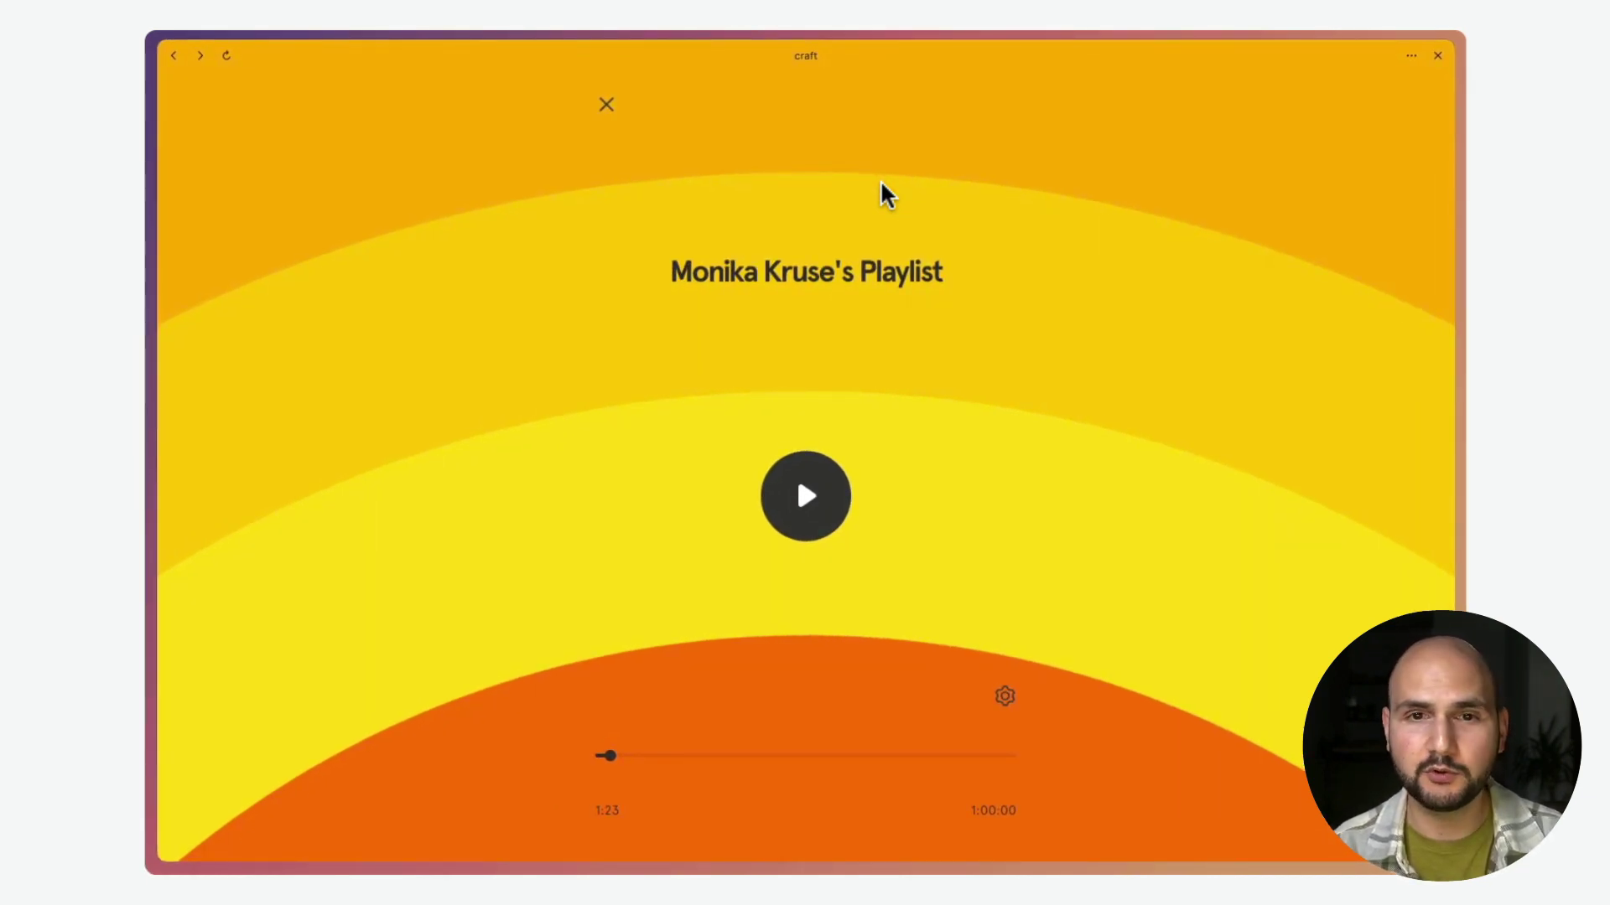
key(ctrl+Left)
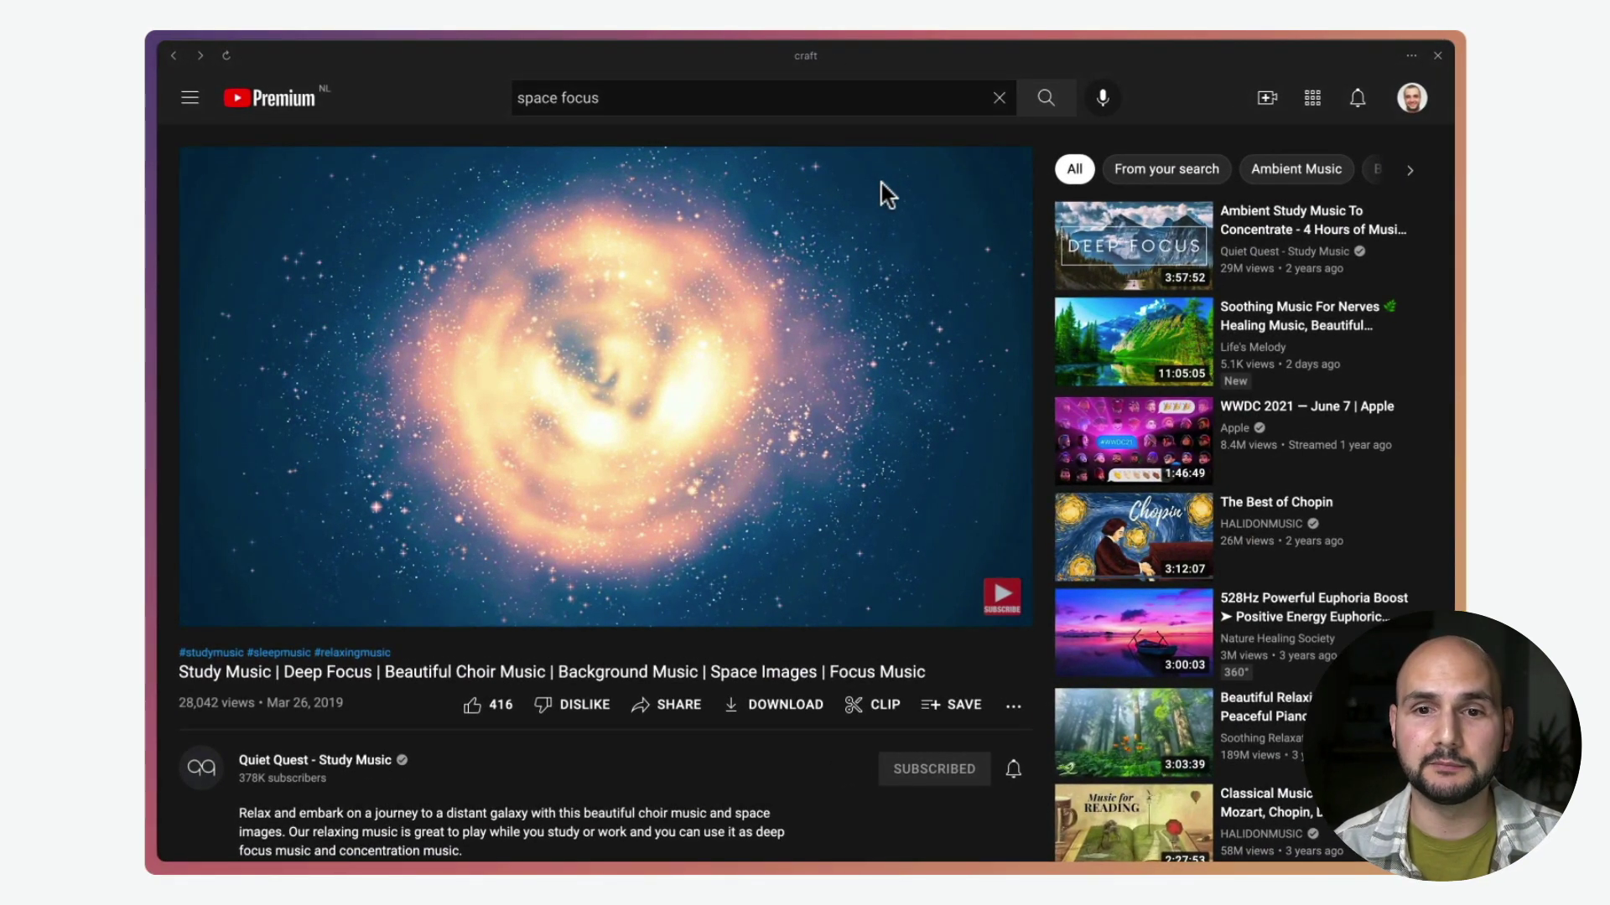
Step: Restore the Wikipedia Mindfulness window from the overview, then slide to the Globle/Wordle space
key(ctrl+Up)
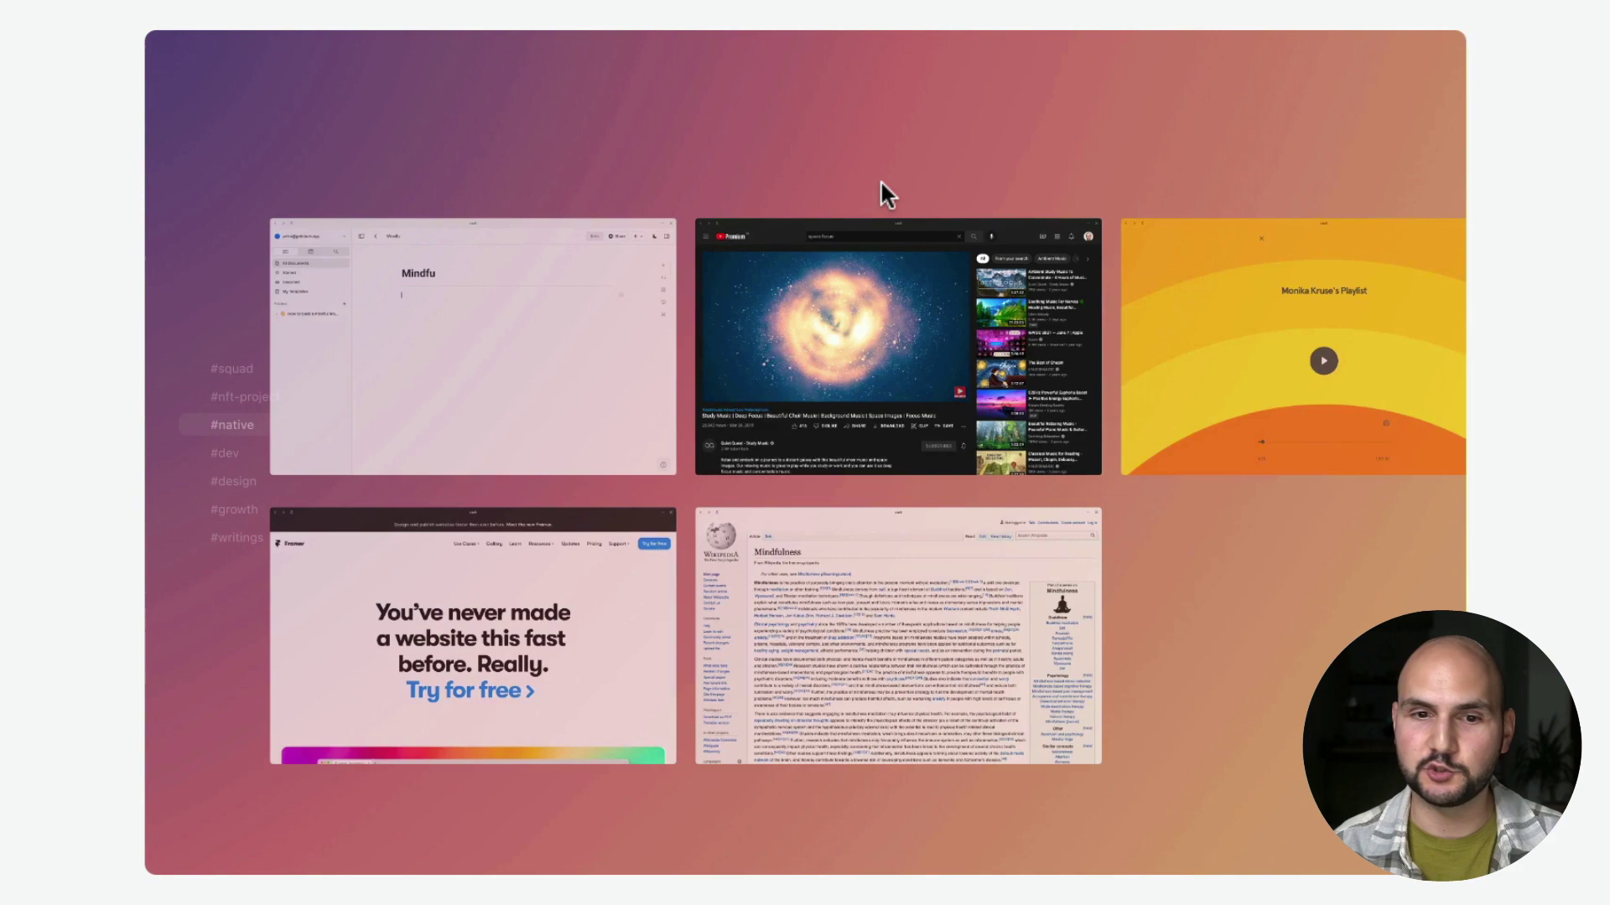
key(Down)
key(Return)
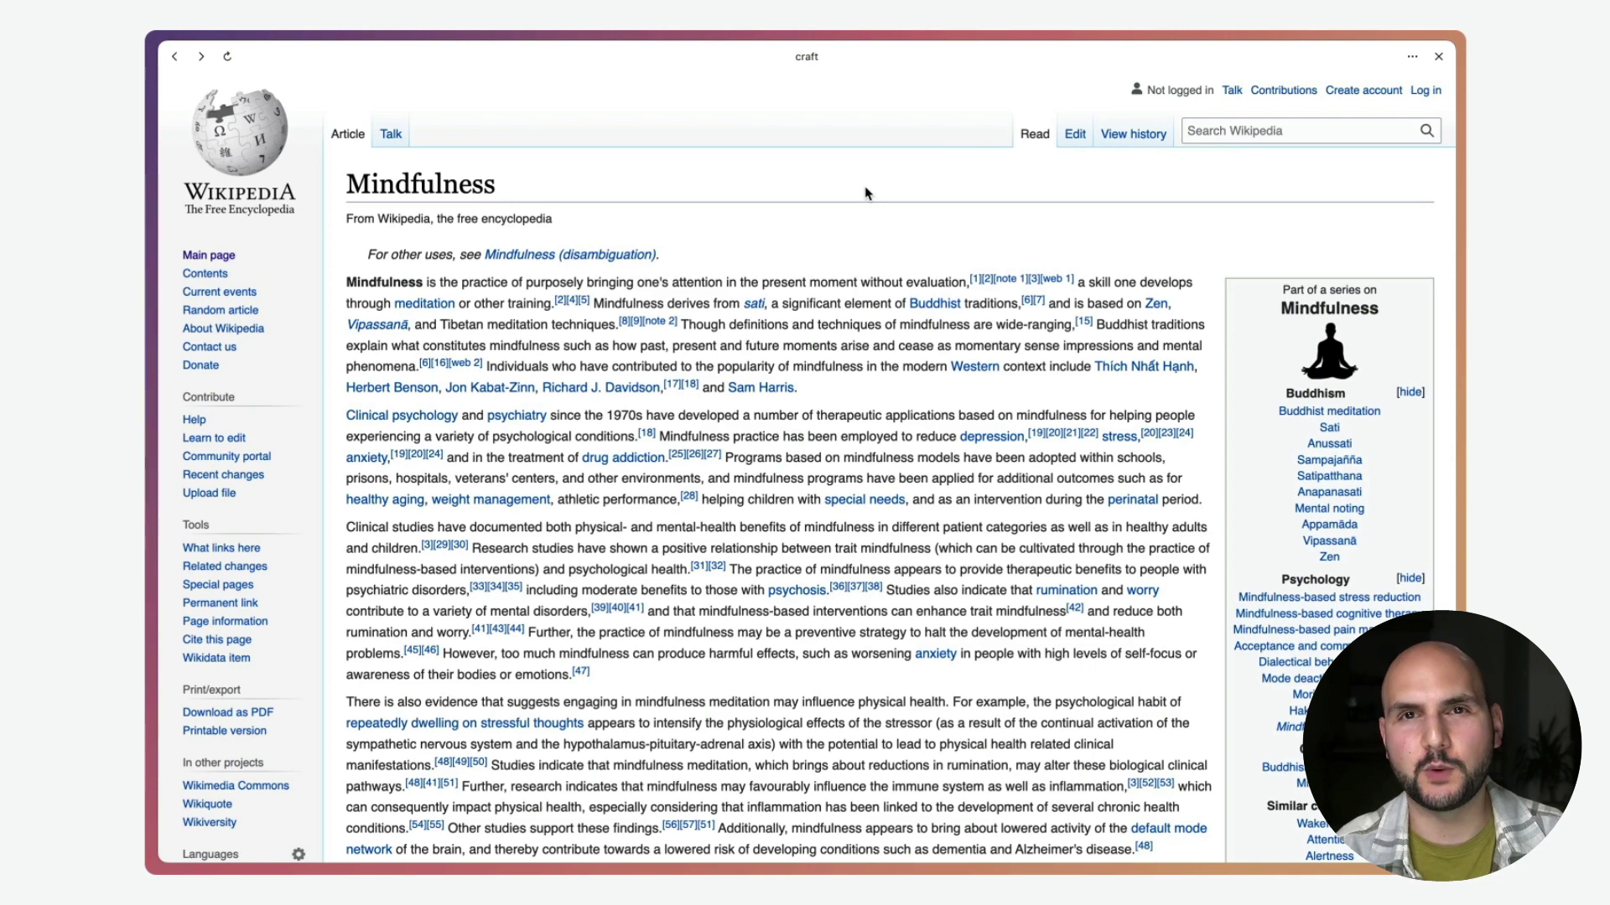
key(ctrl+Right)
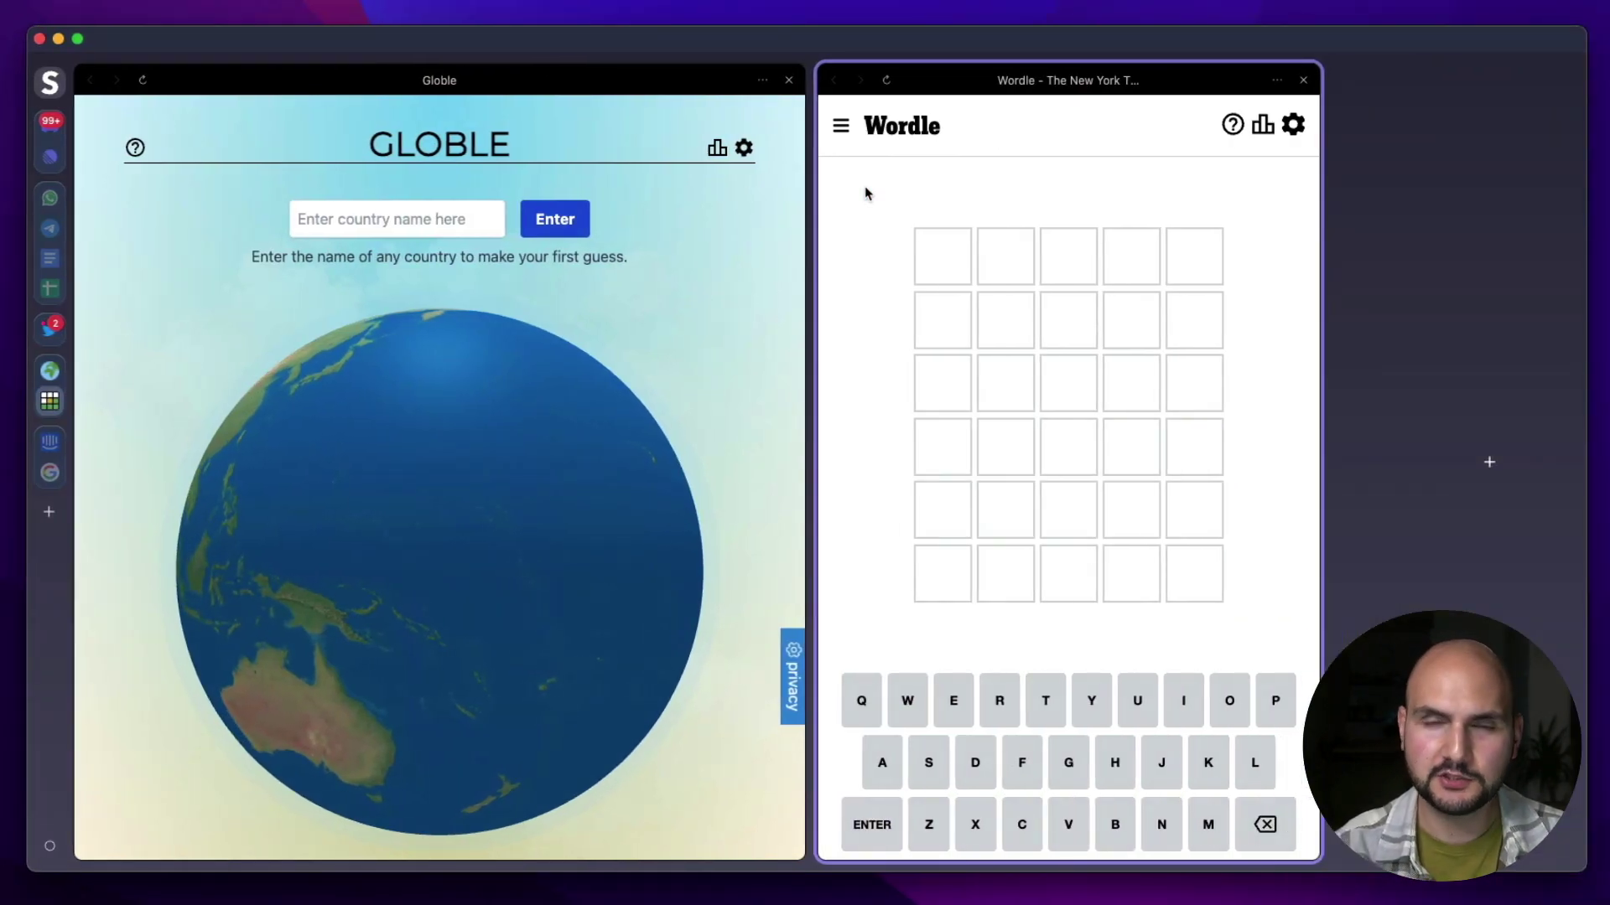
Step: Search 'twitt' in the Cmd+L quick switcher to open the Twitter home feed
key(super+l)
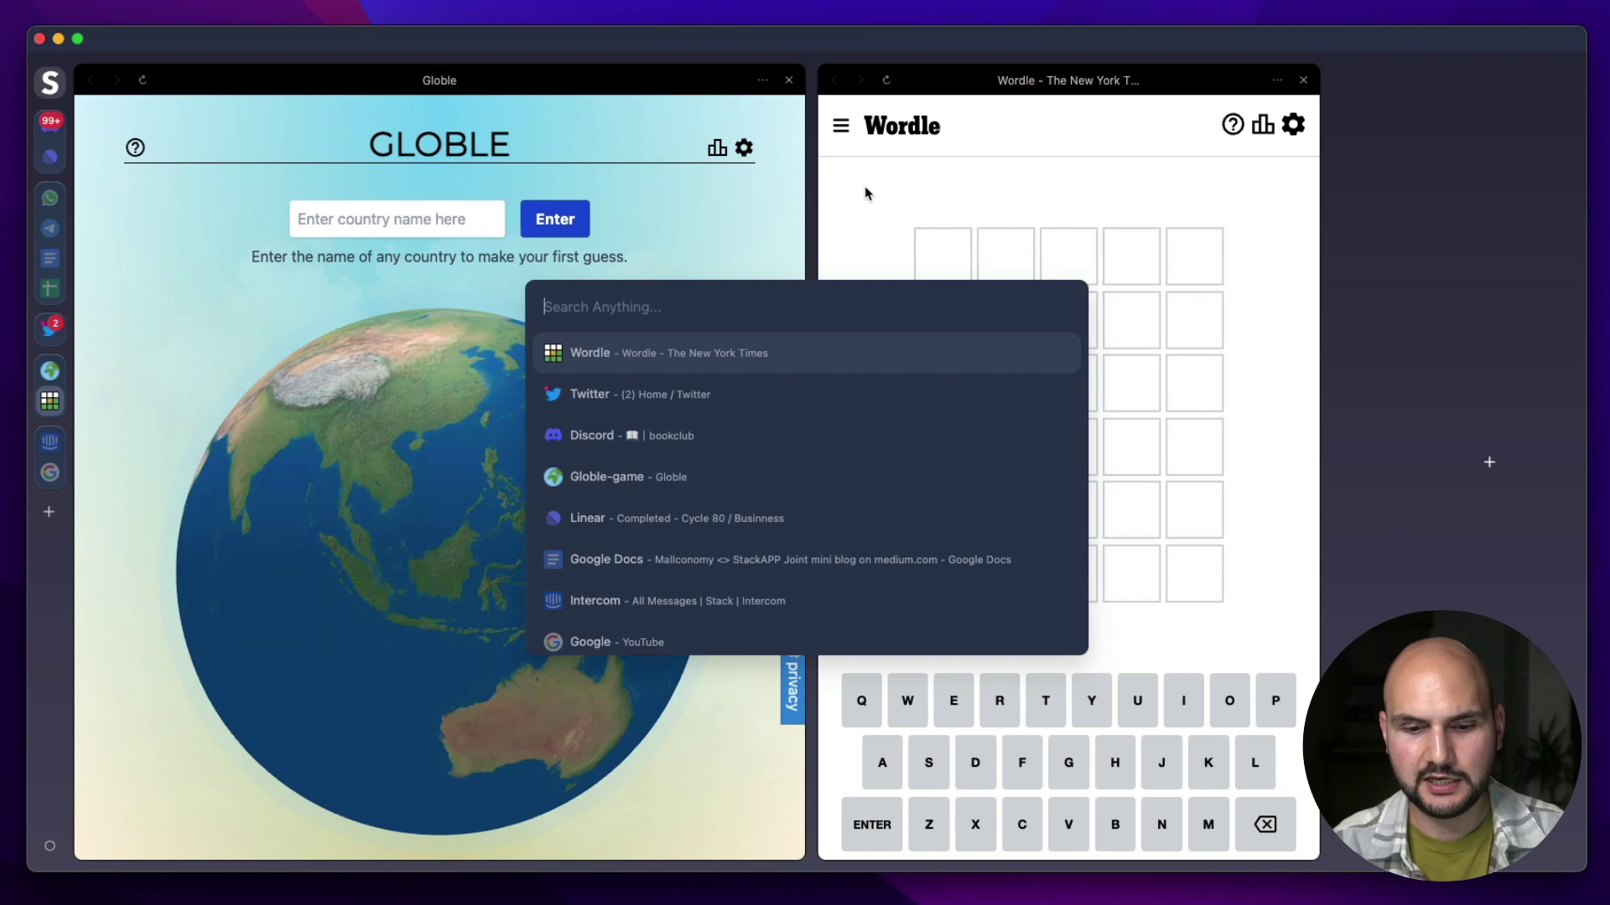
text(twitt)
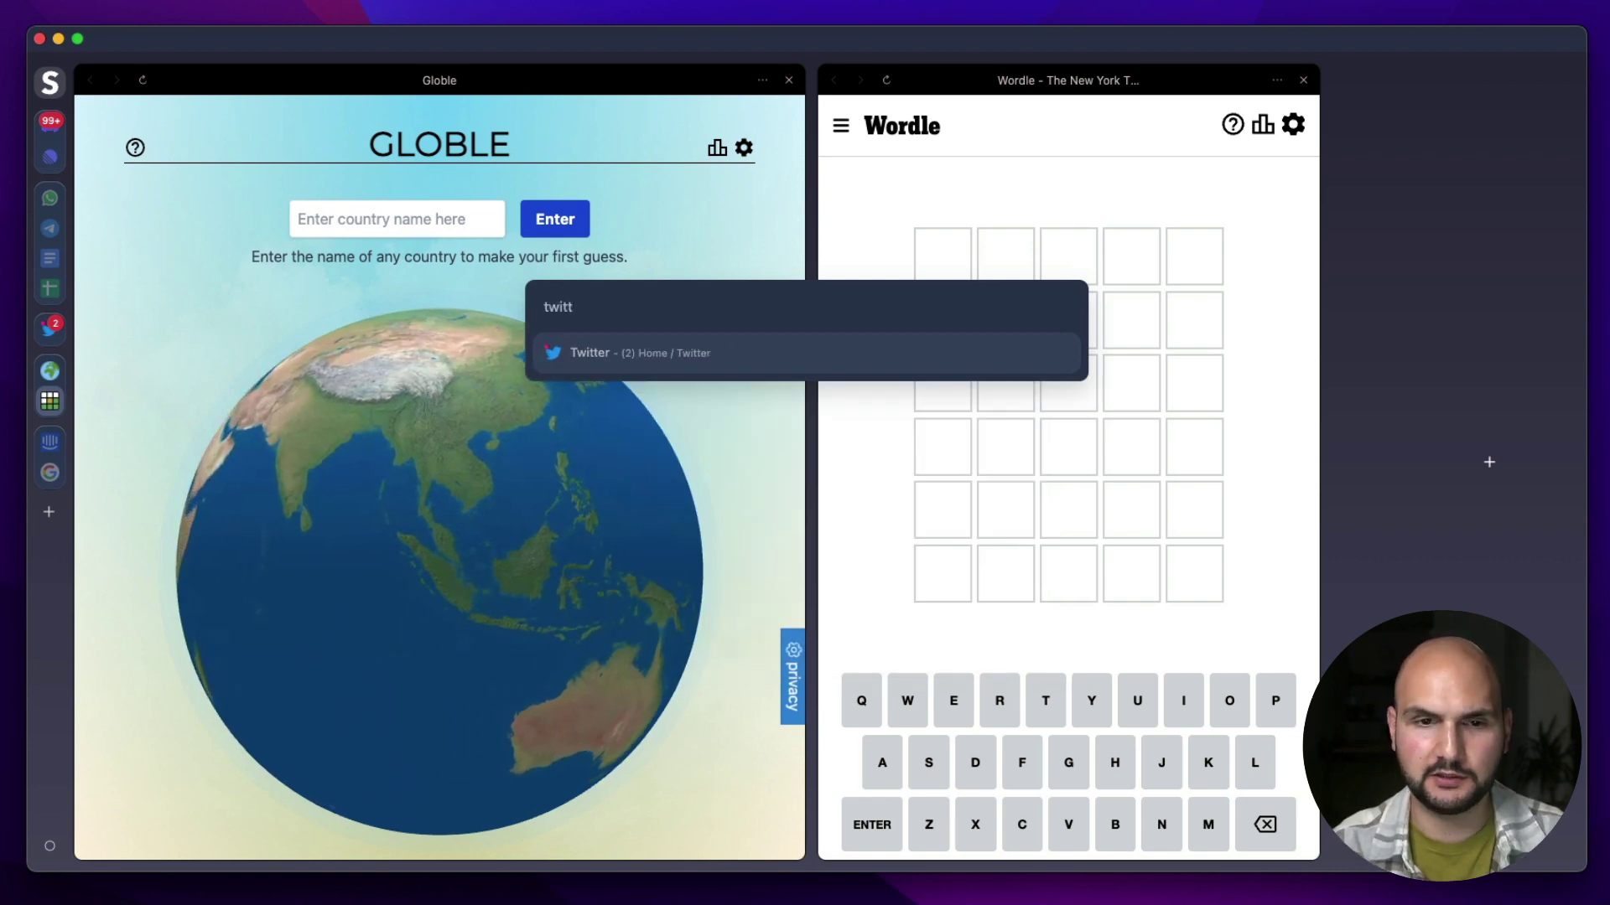
key(Return)
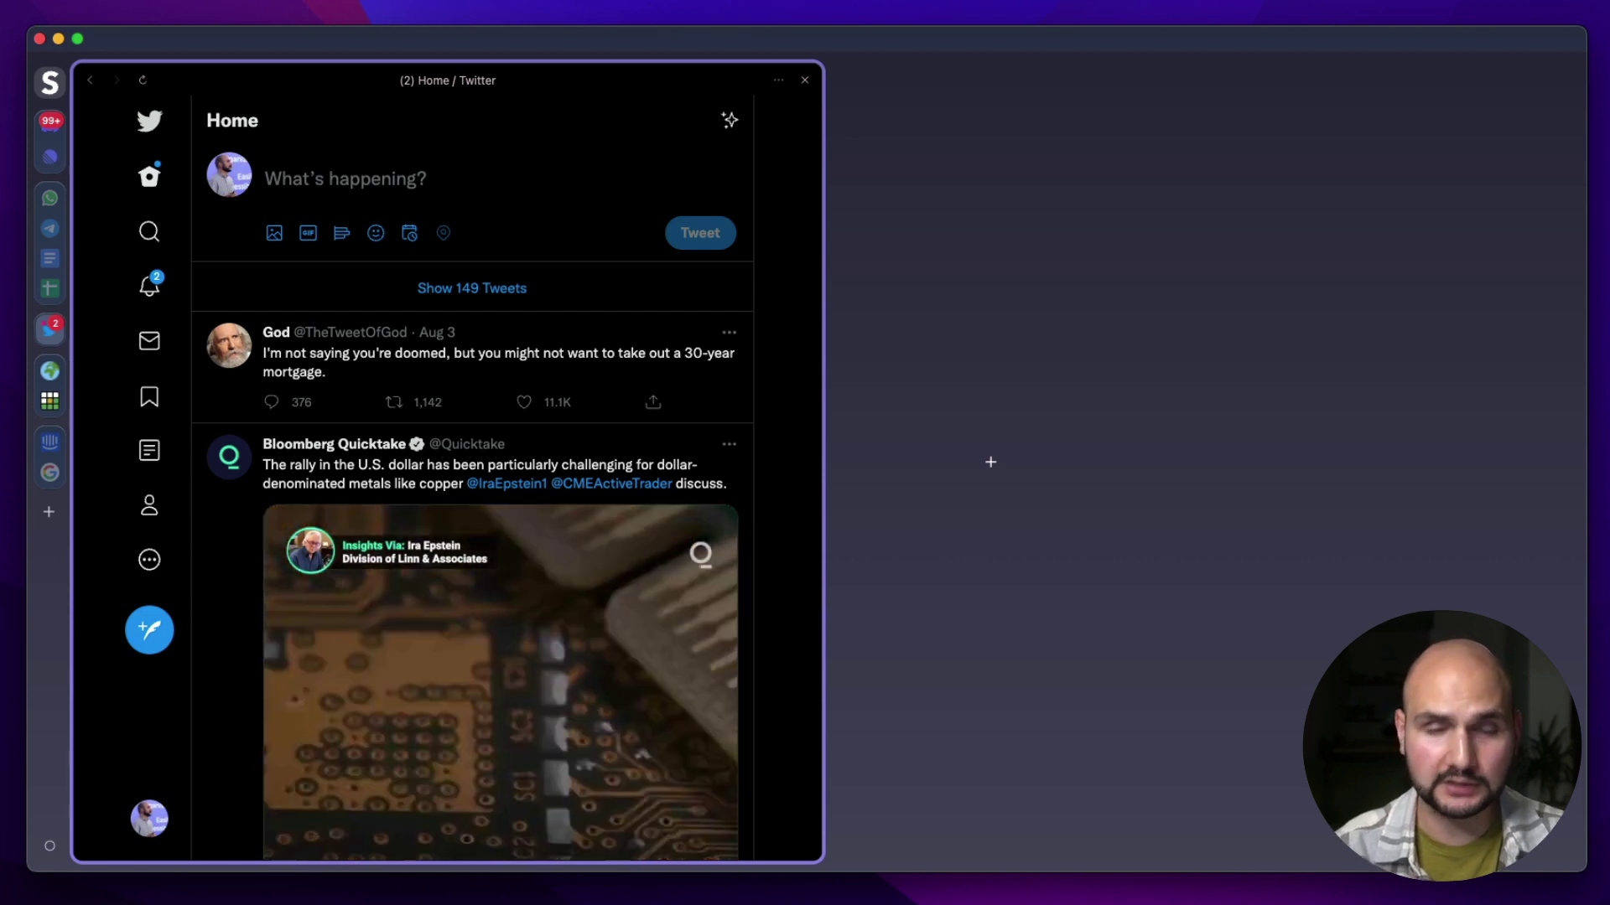
Step: Create a new blank Google Doc via 'docs new' in the command palette
key(super+l)
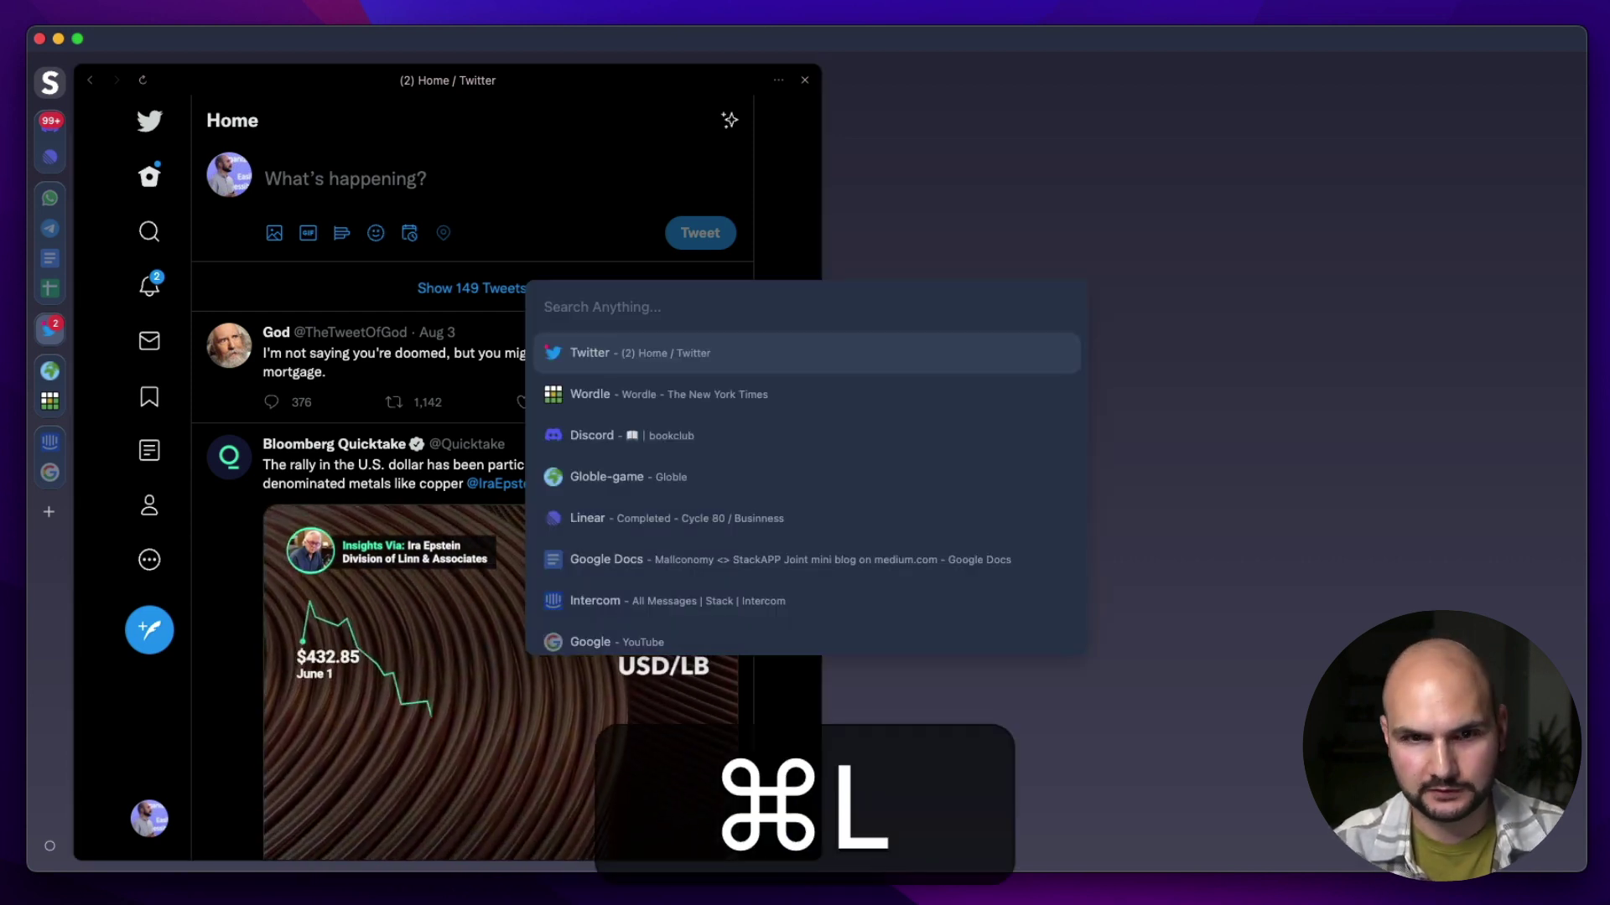
text(Goo)
key(super+a)
text(docs new)
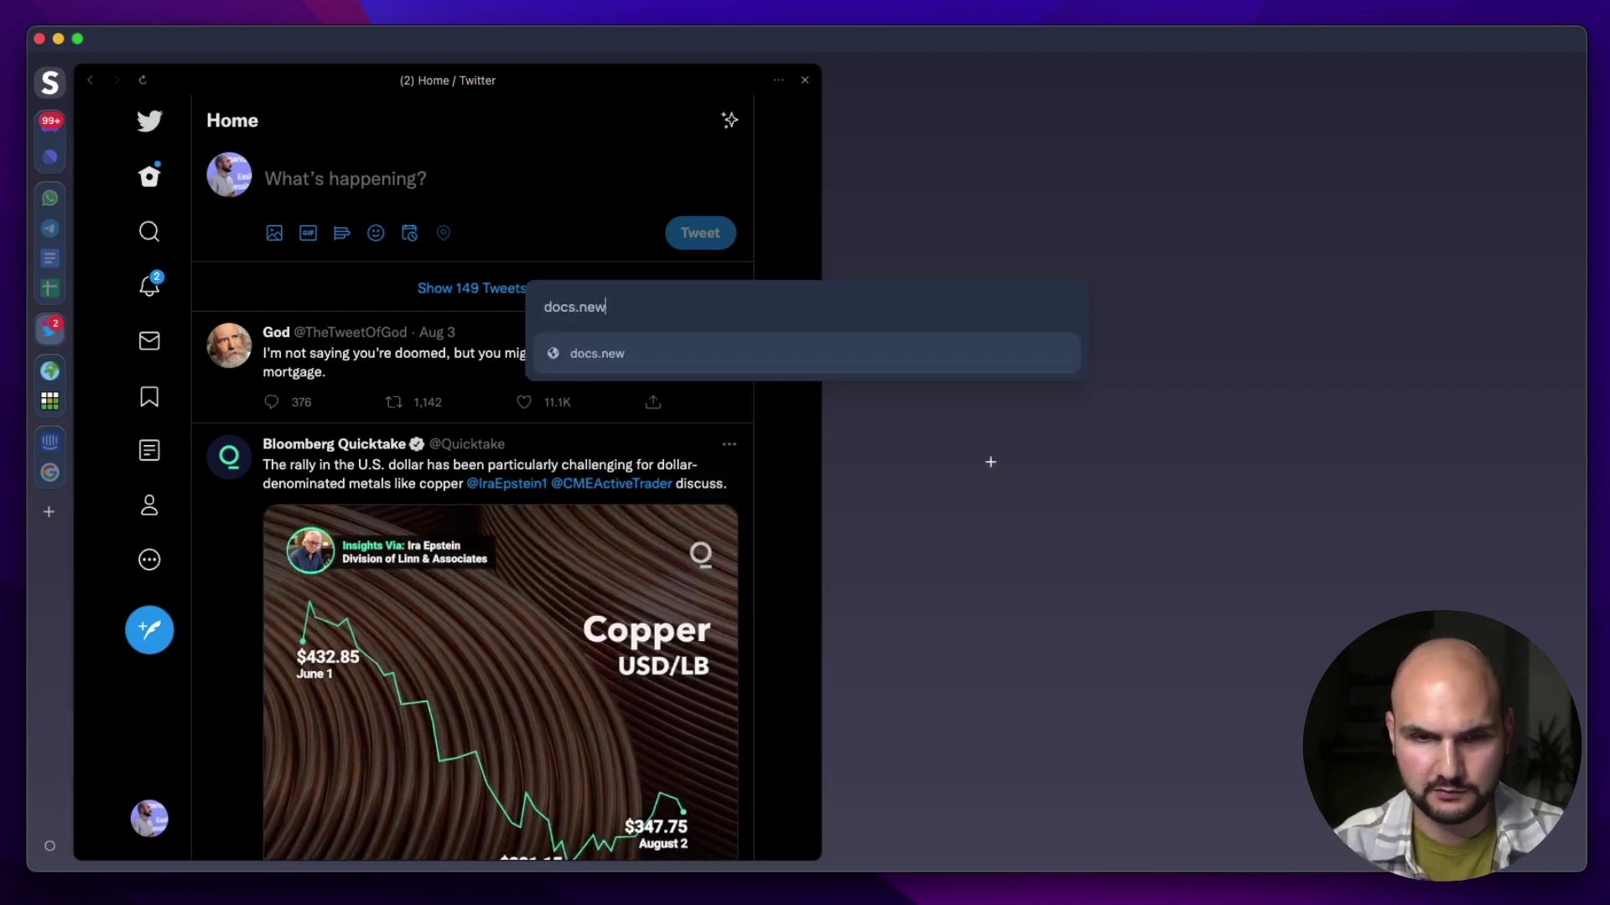
key(Return)
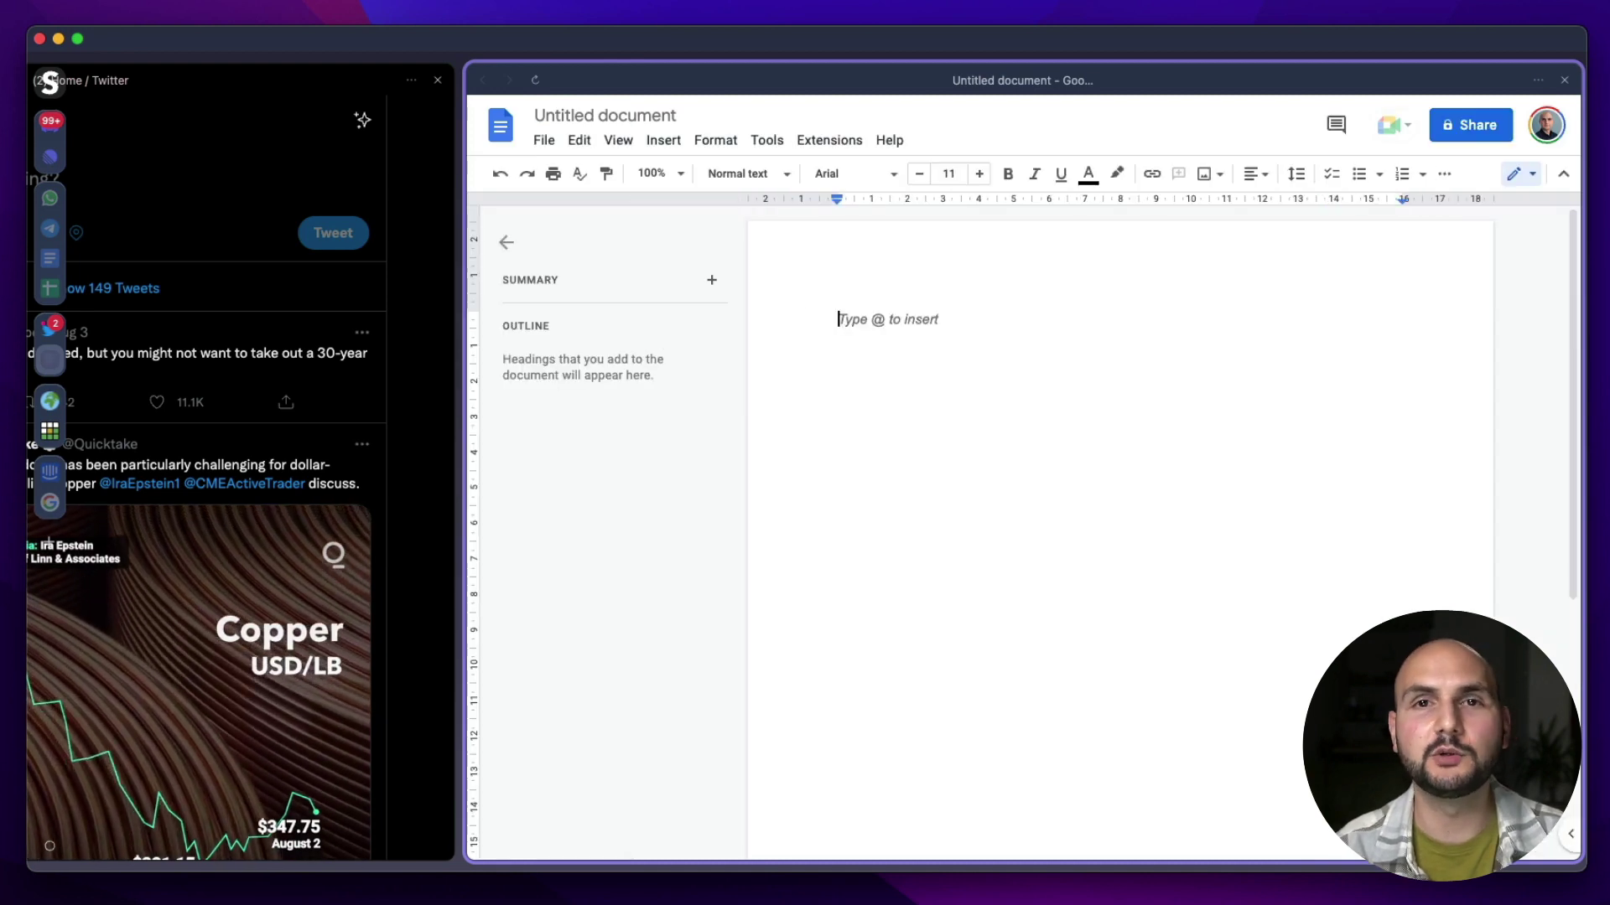
Step: Switch the browser theme to Rosé from the Themes list
key(super+l)
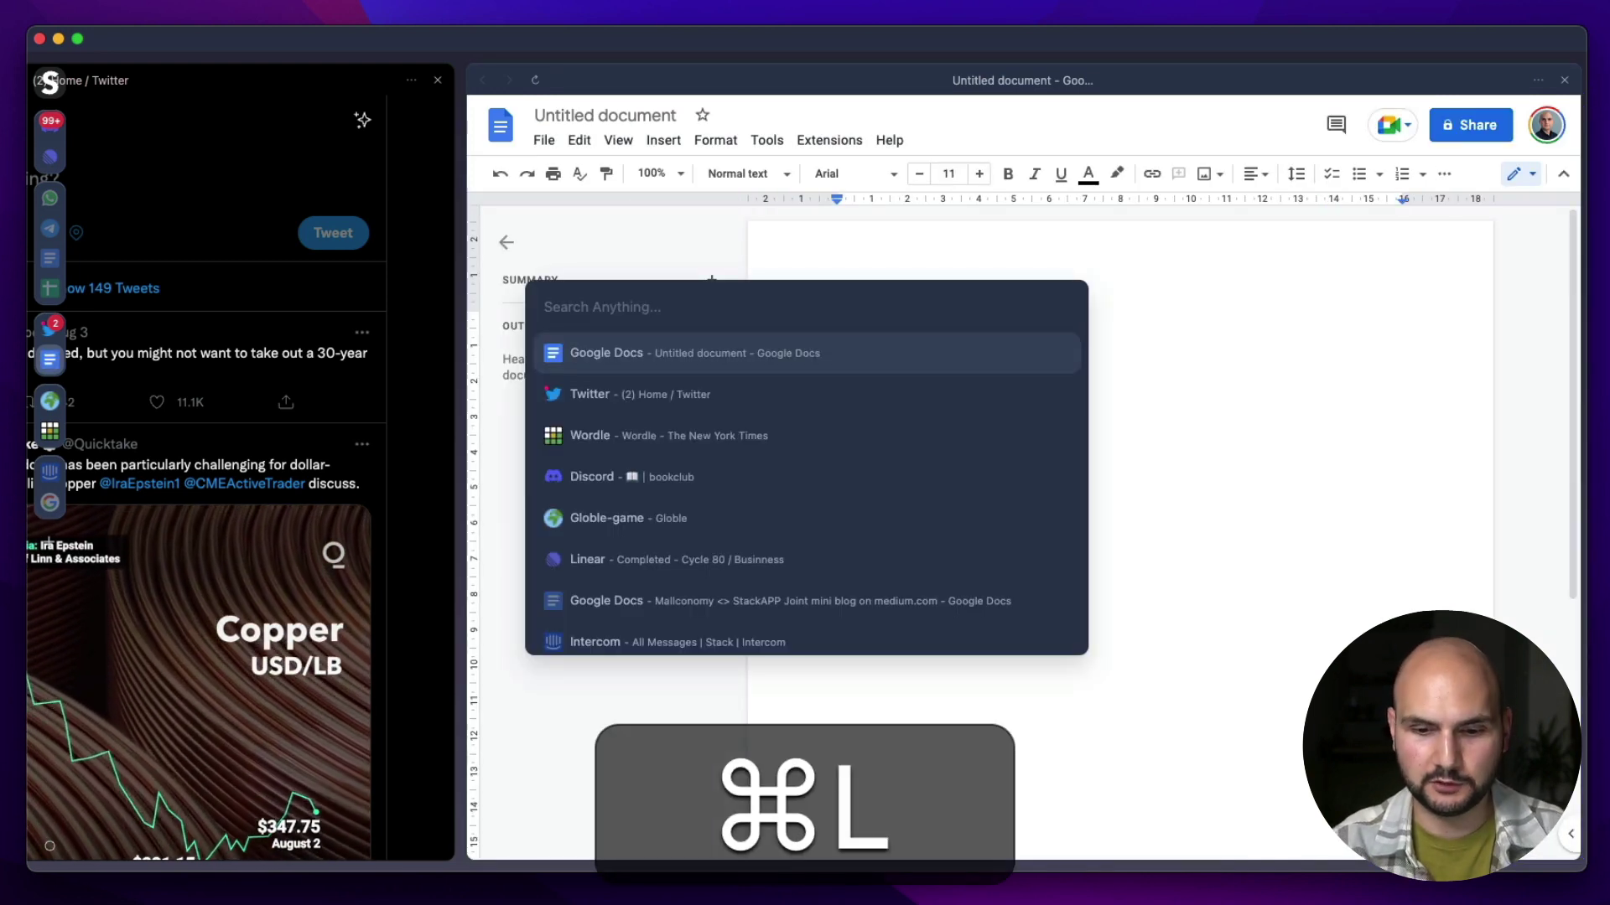
text(theme)
key(Return)
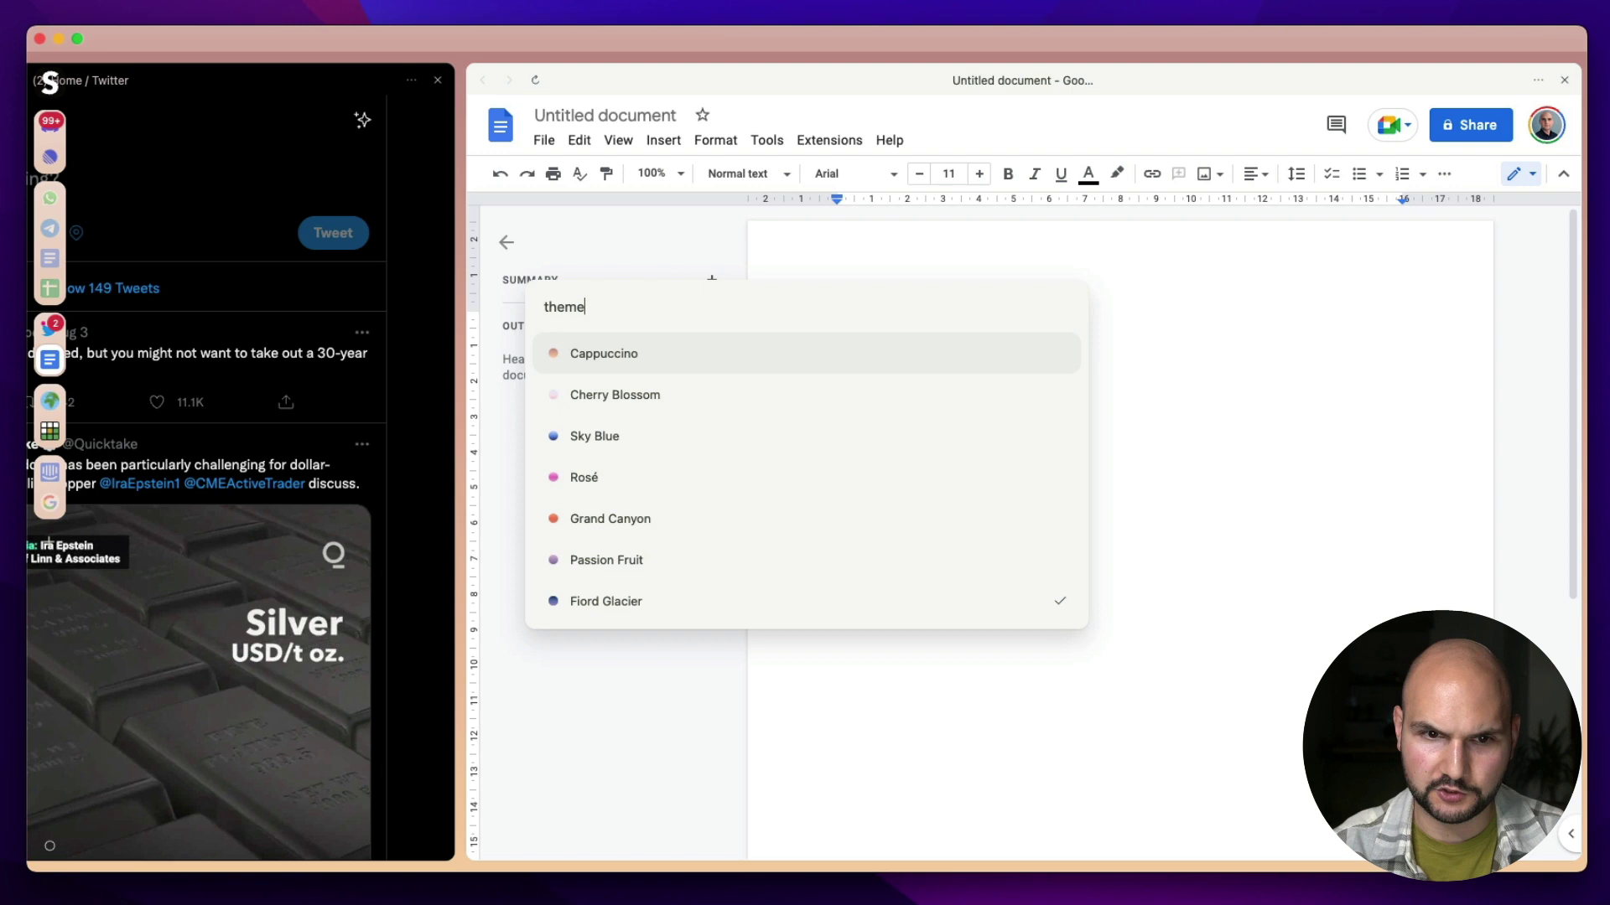
key(Down)
key(Down)
key(Down)
key(Return)
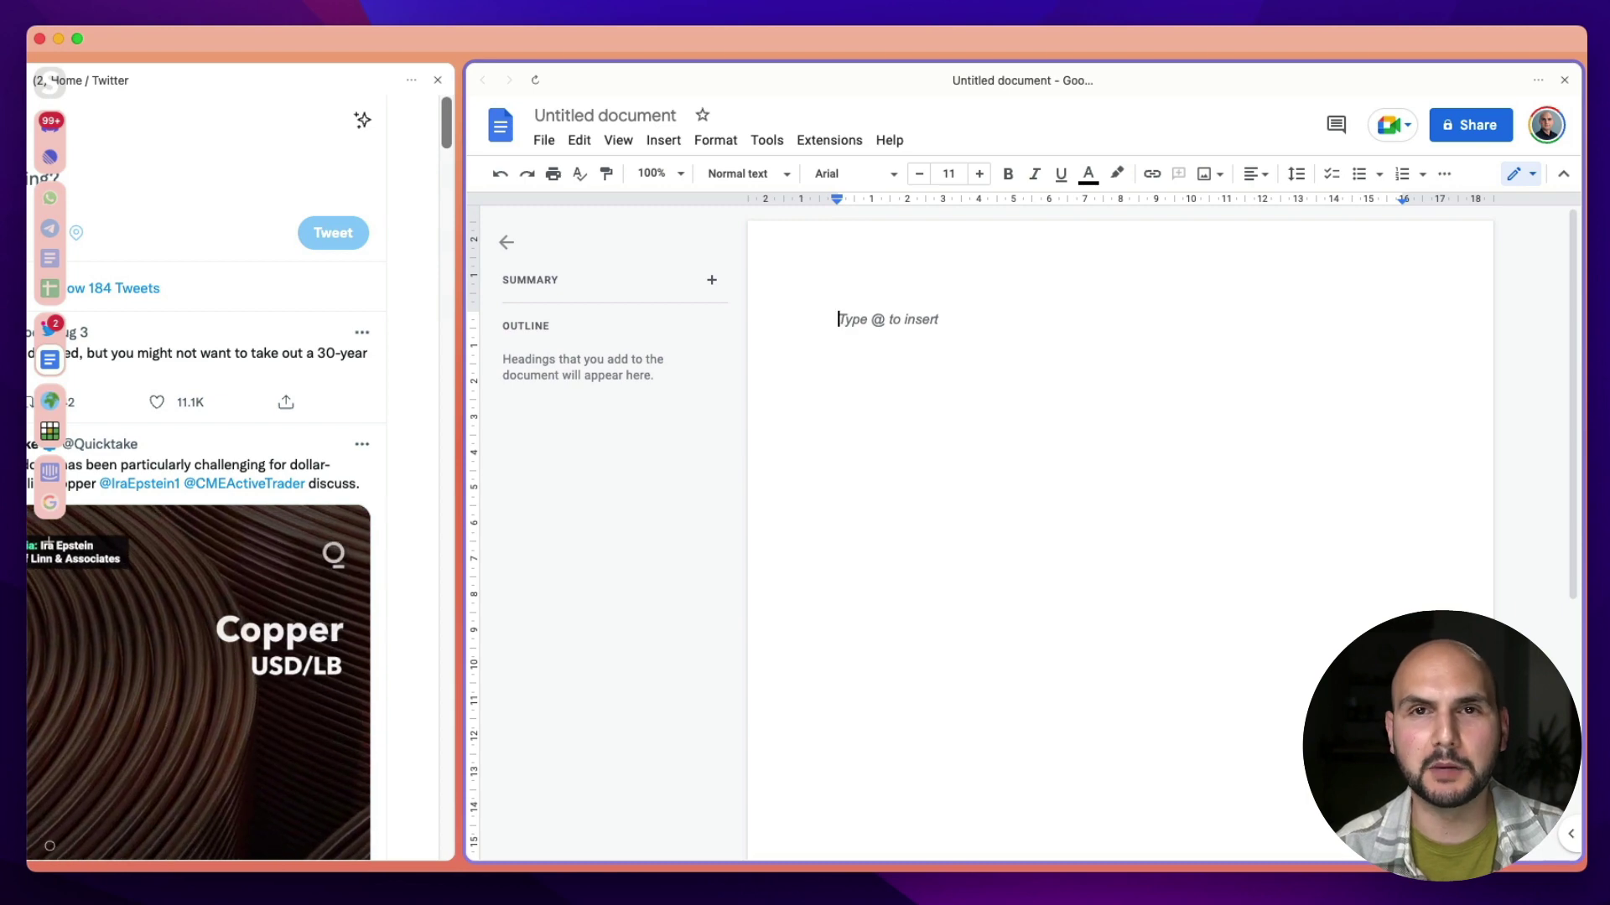
Step: Enable Zen Mode by searching 'zen' in the command palette
key(super+l)
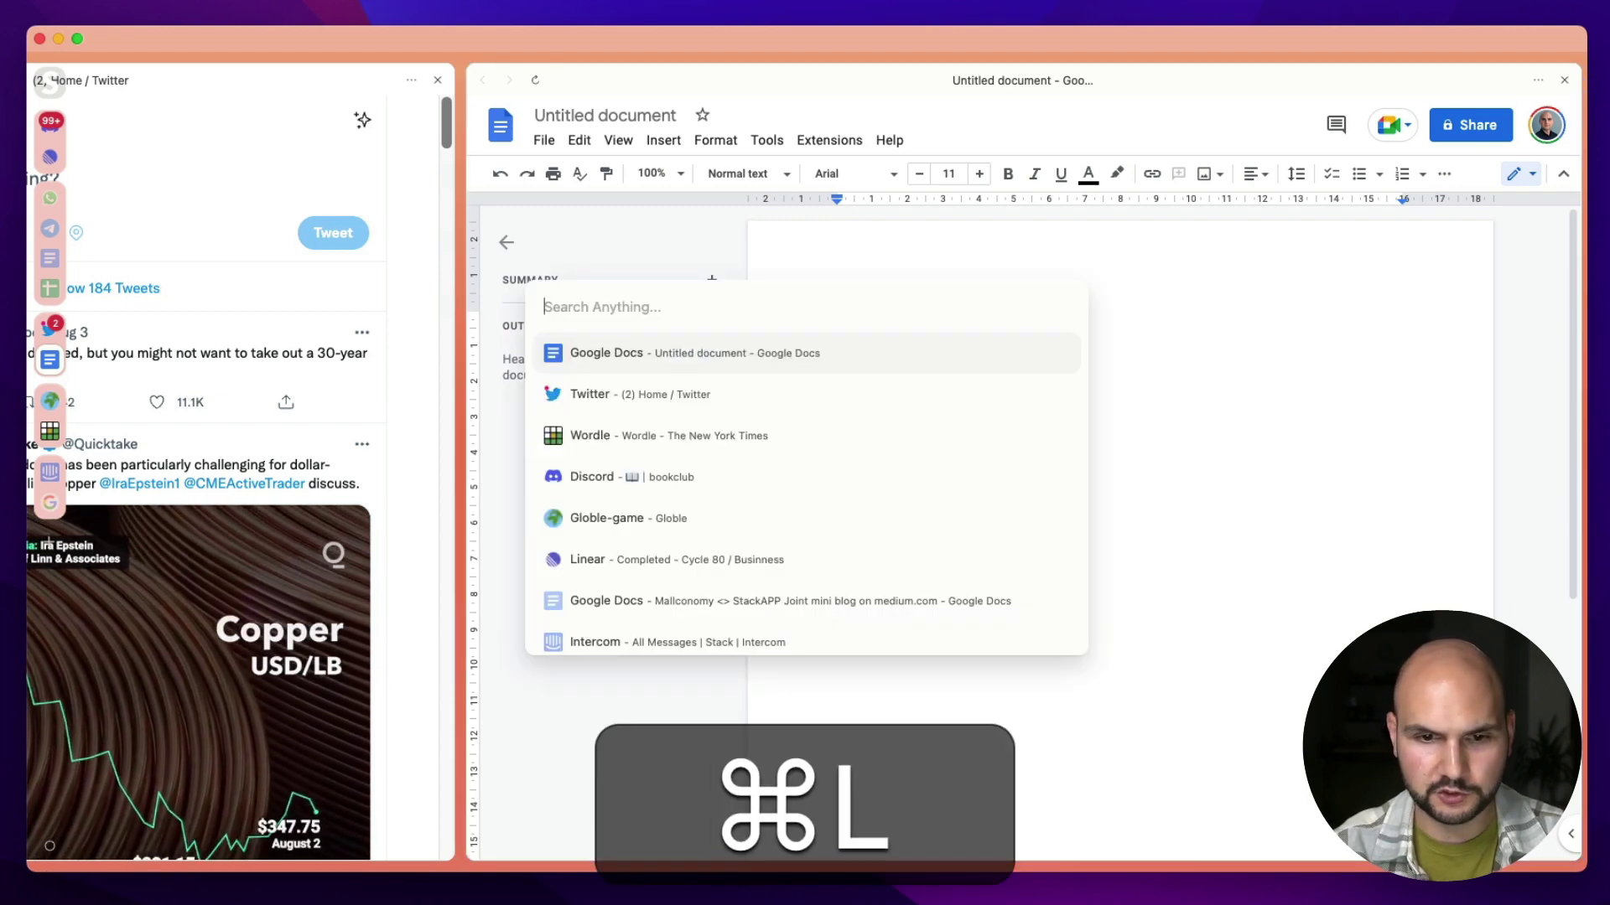
text(zen)
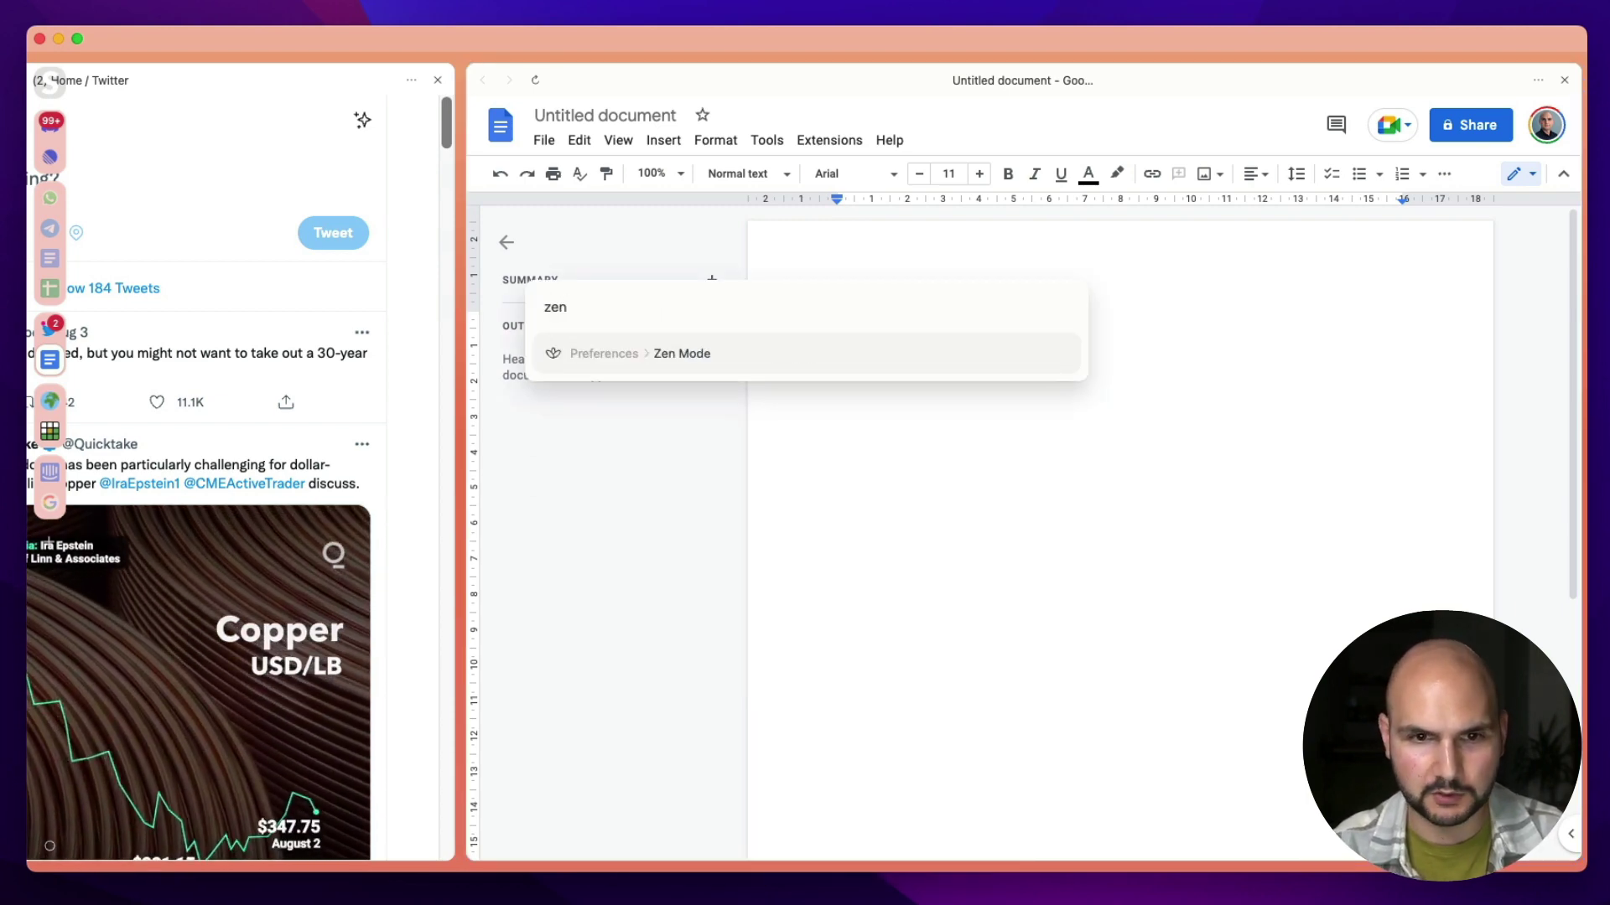
key(Return)
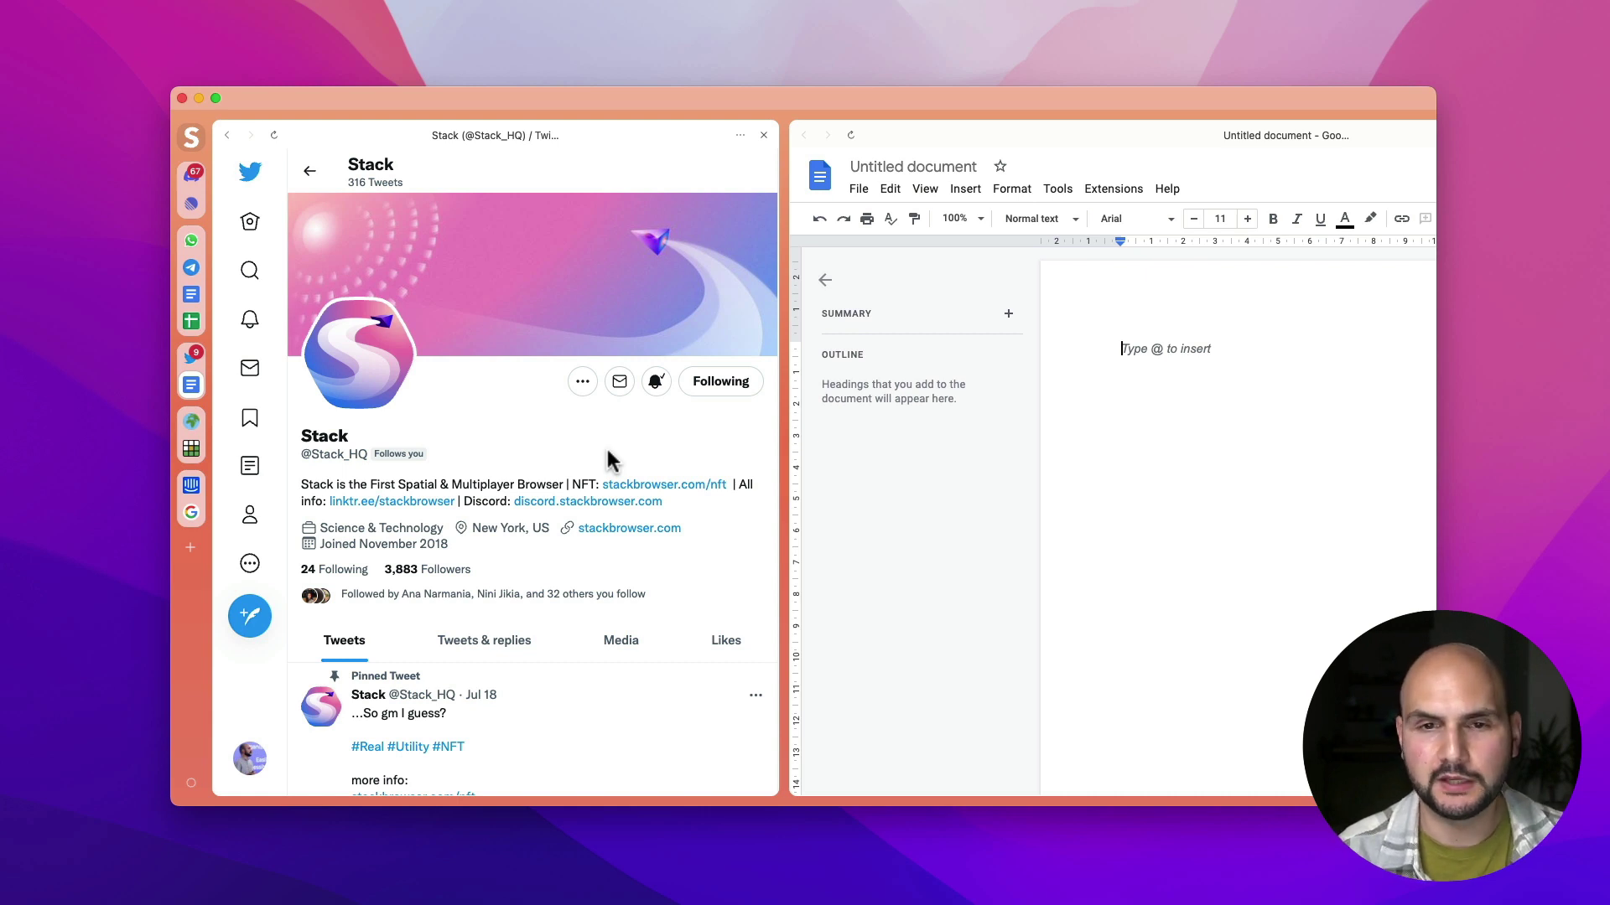
Step: Start multiplayer, type the 'Mindful online living…' sentence, and split off and select that heading line
click(191, 783)
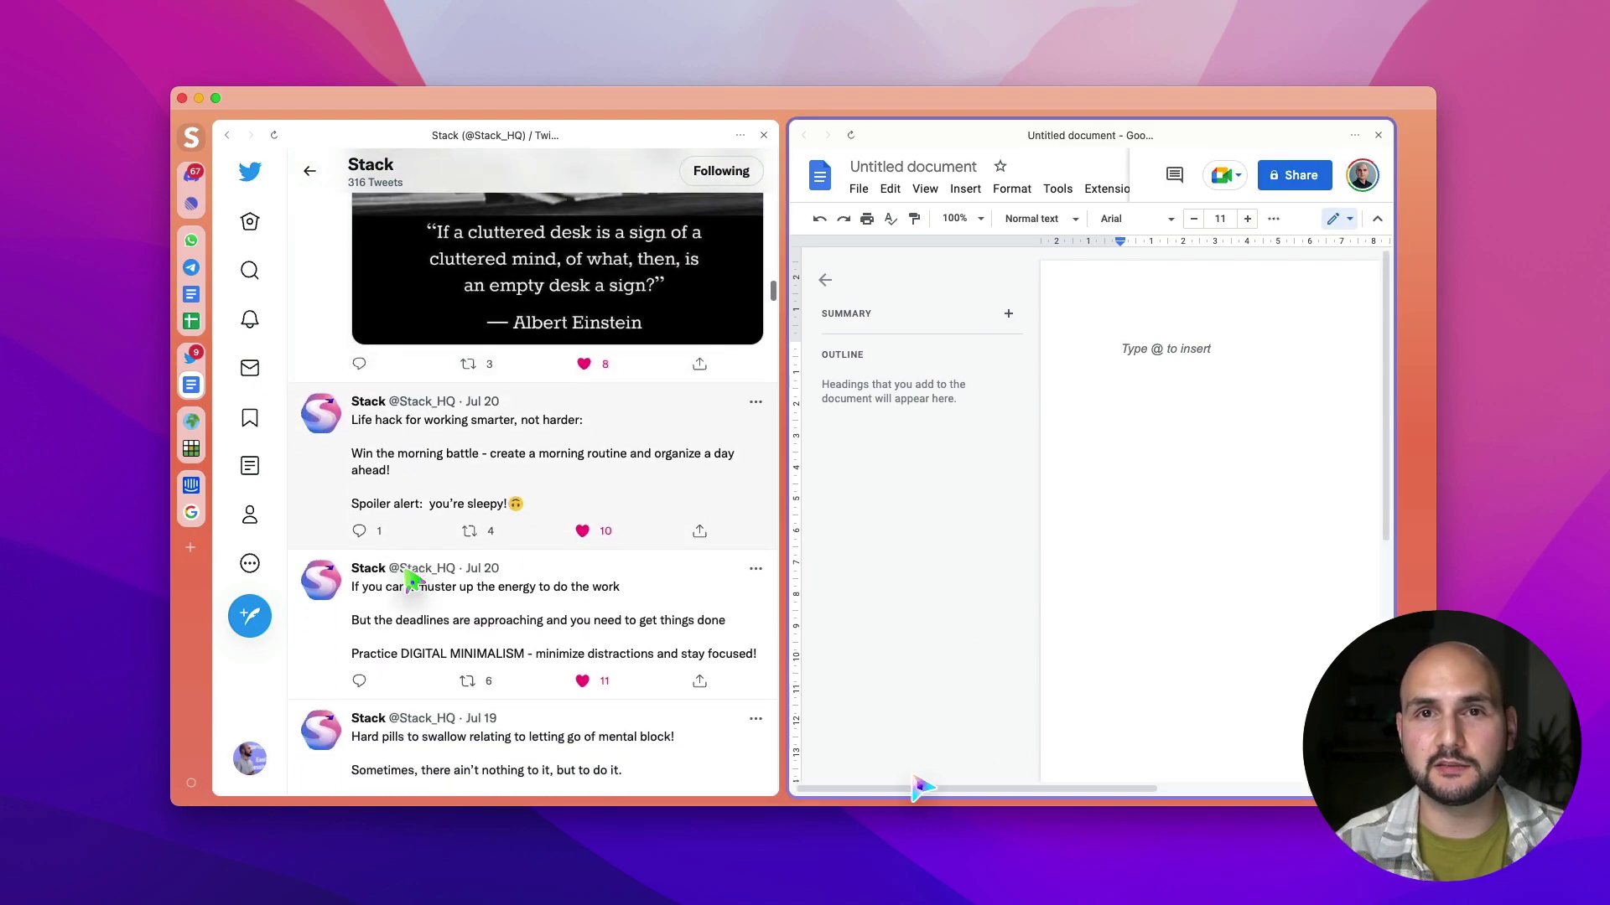
text(Min)
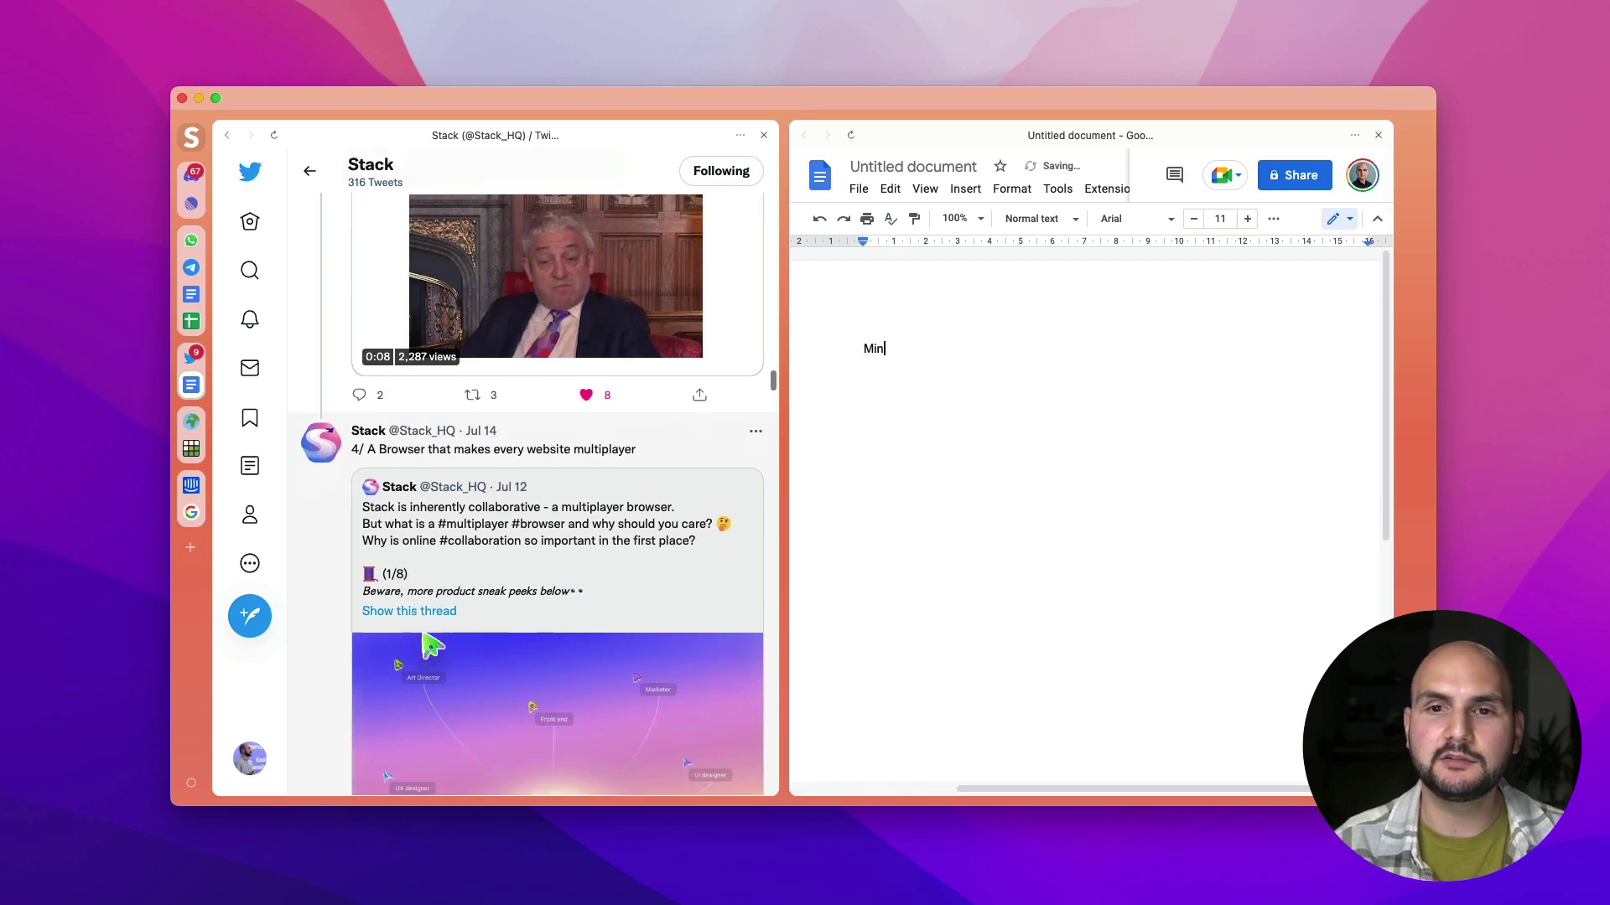
text(dful online living is the on)
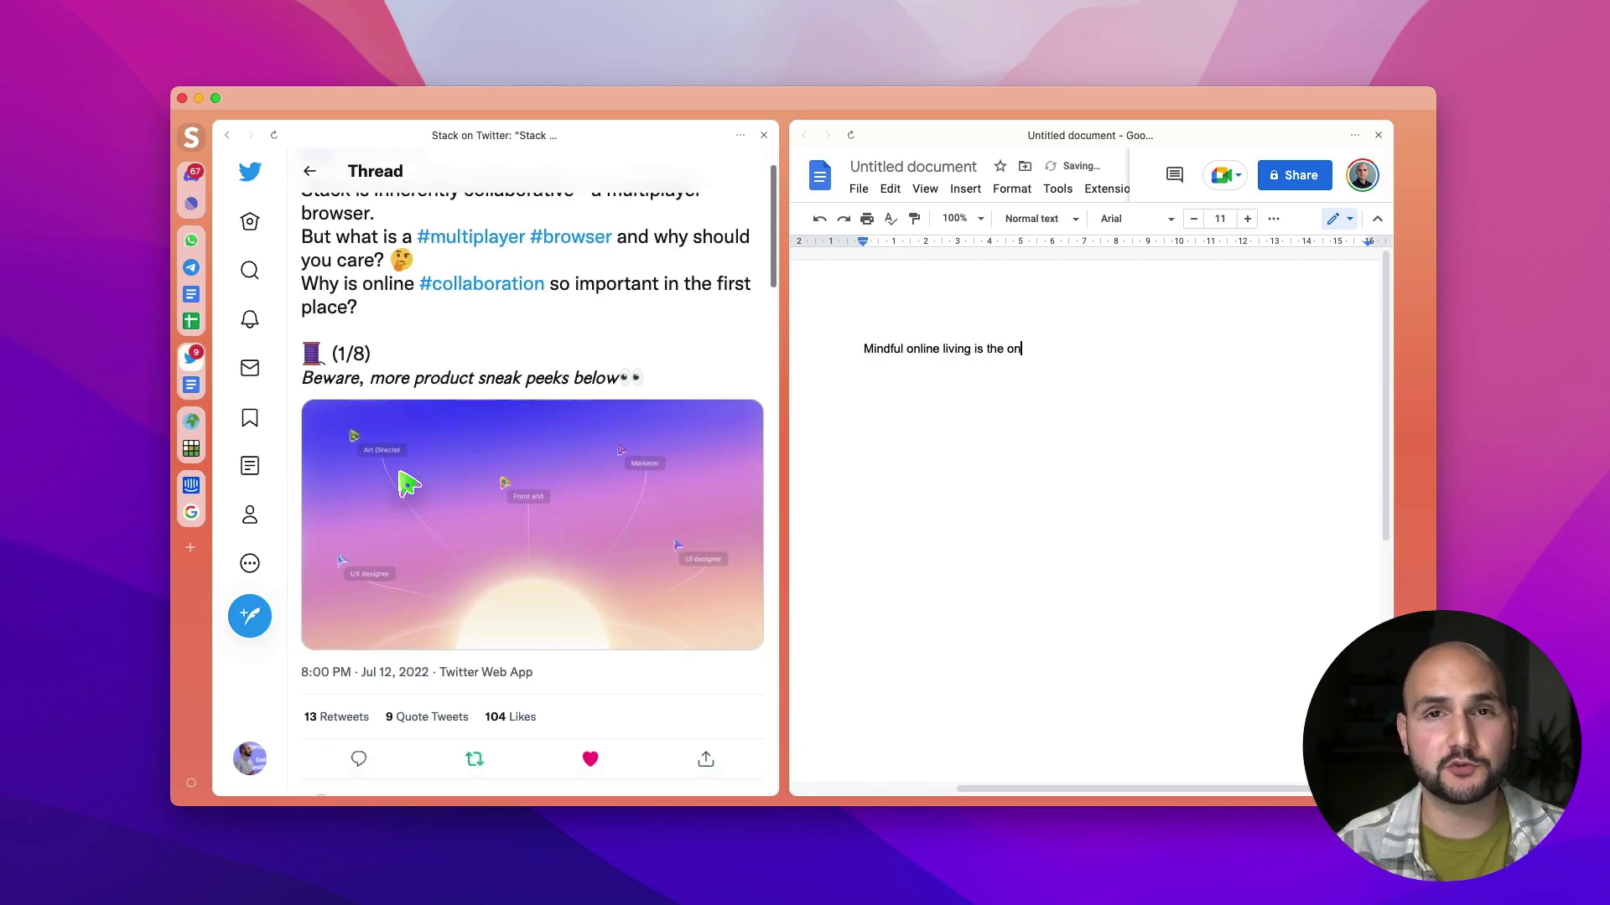
text(ly way to fight the devatst)
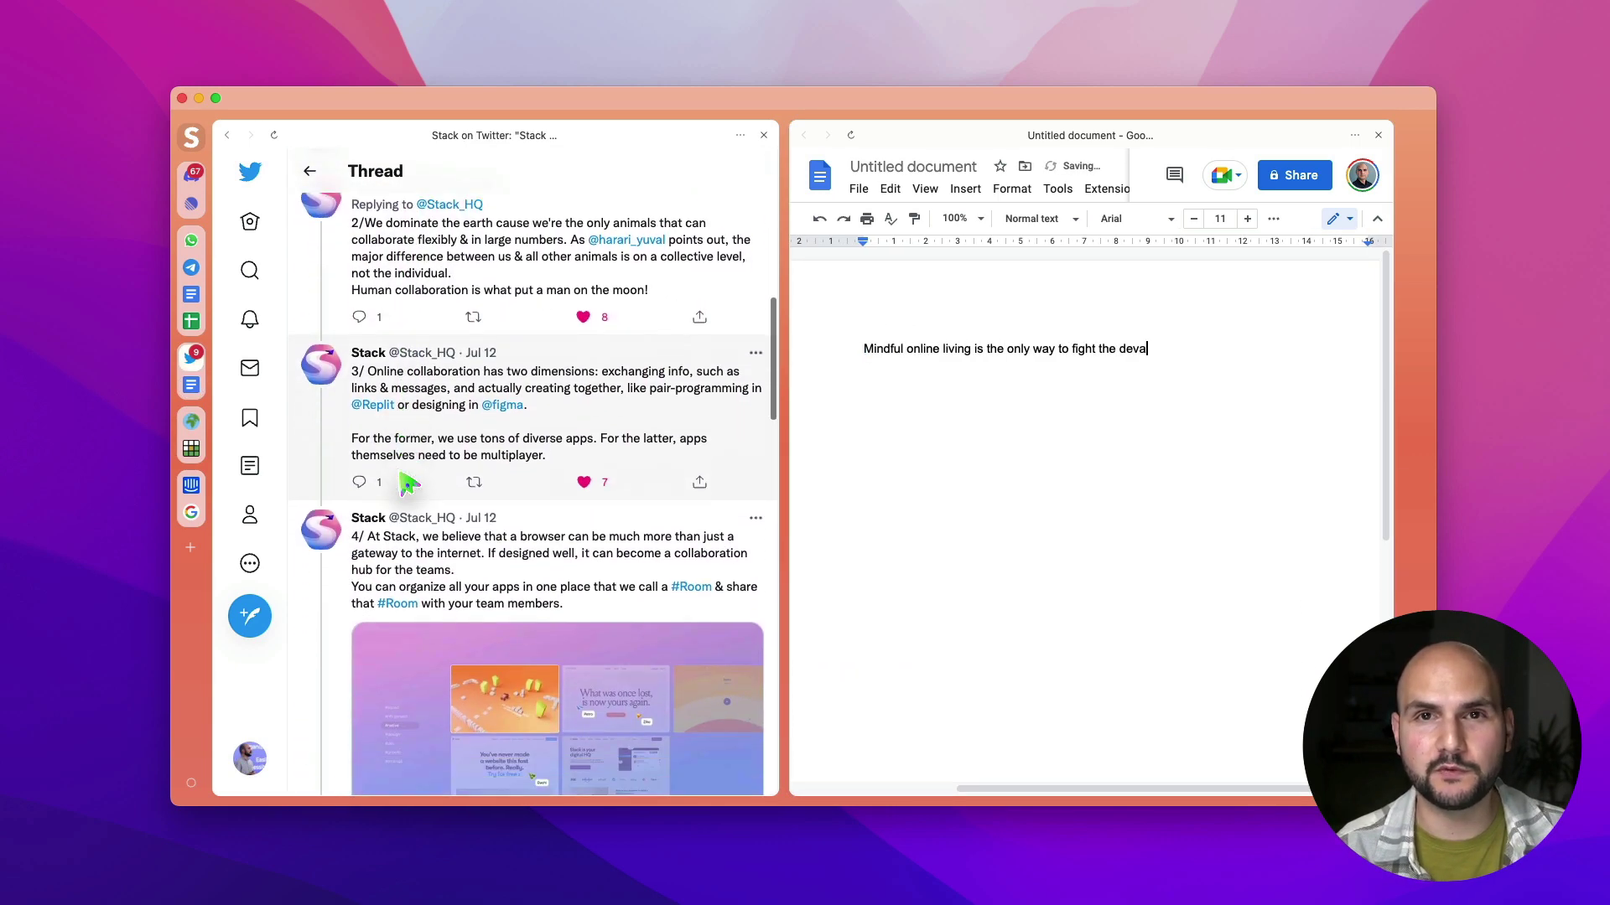
key(BackSpace)
key(BackSpace)
key(BackSpace)
text(stating power of )
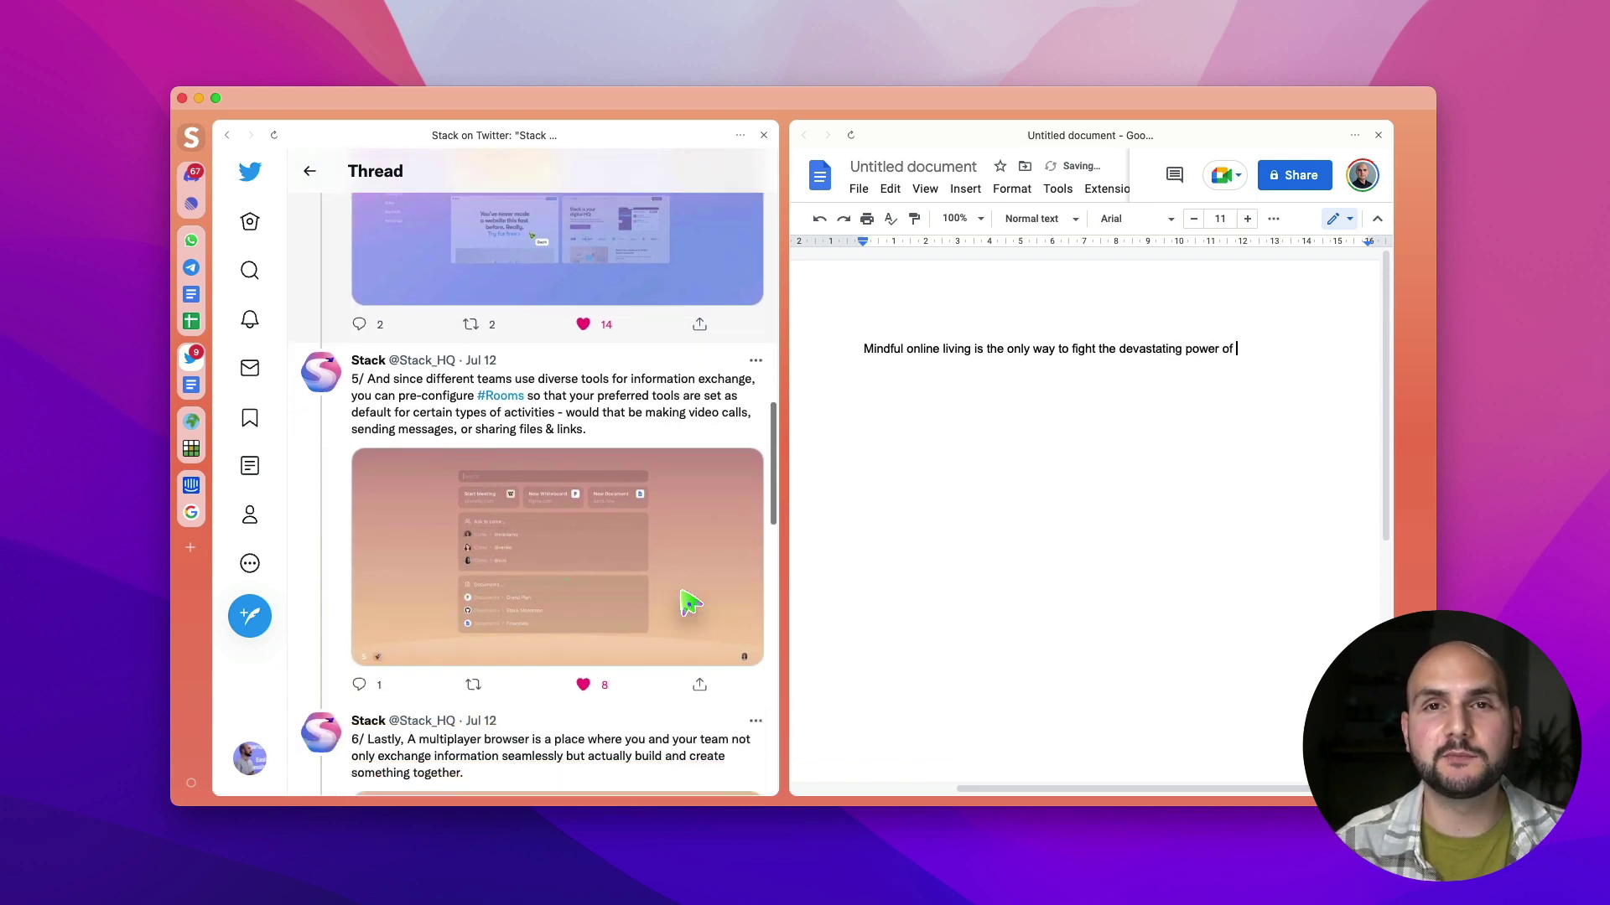
text(chaotic internet)
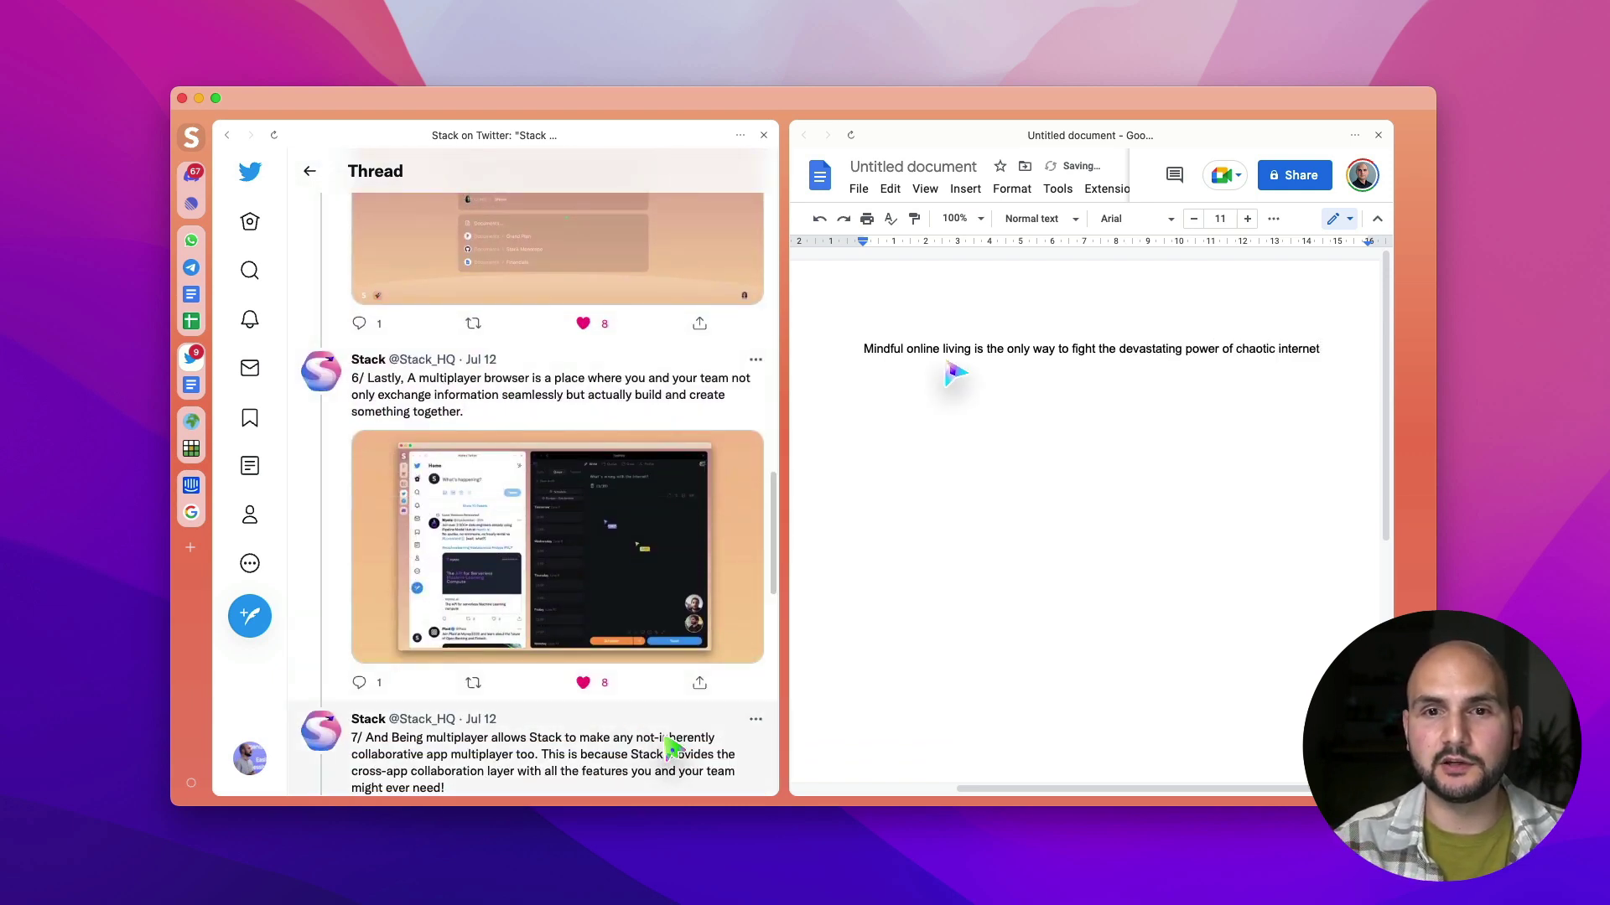
key(Return)
key(shift+Up)
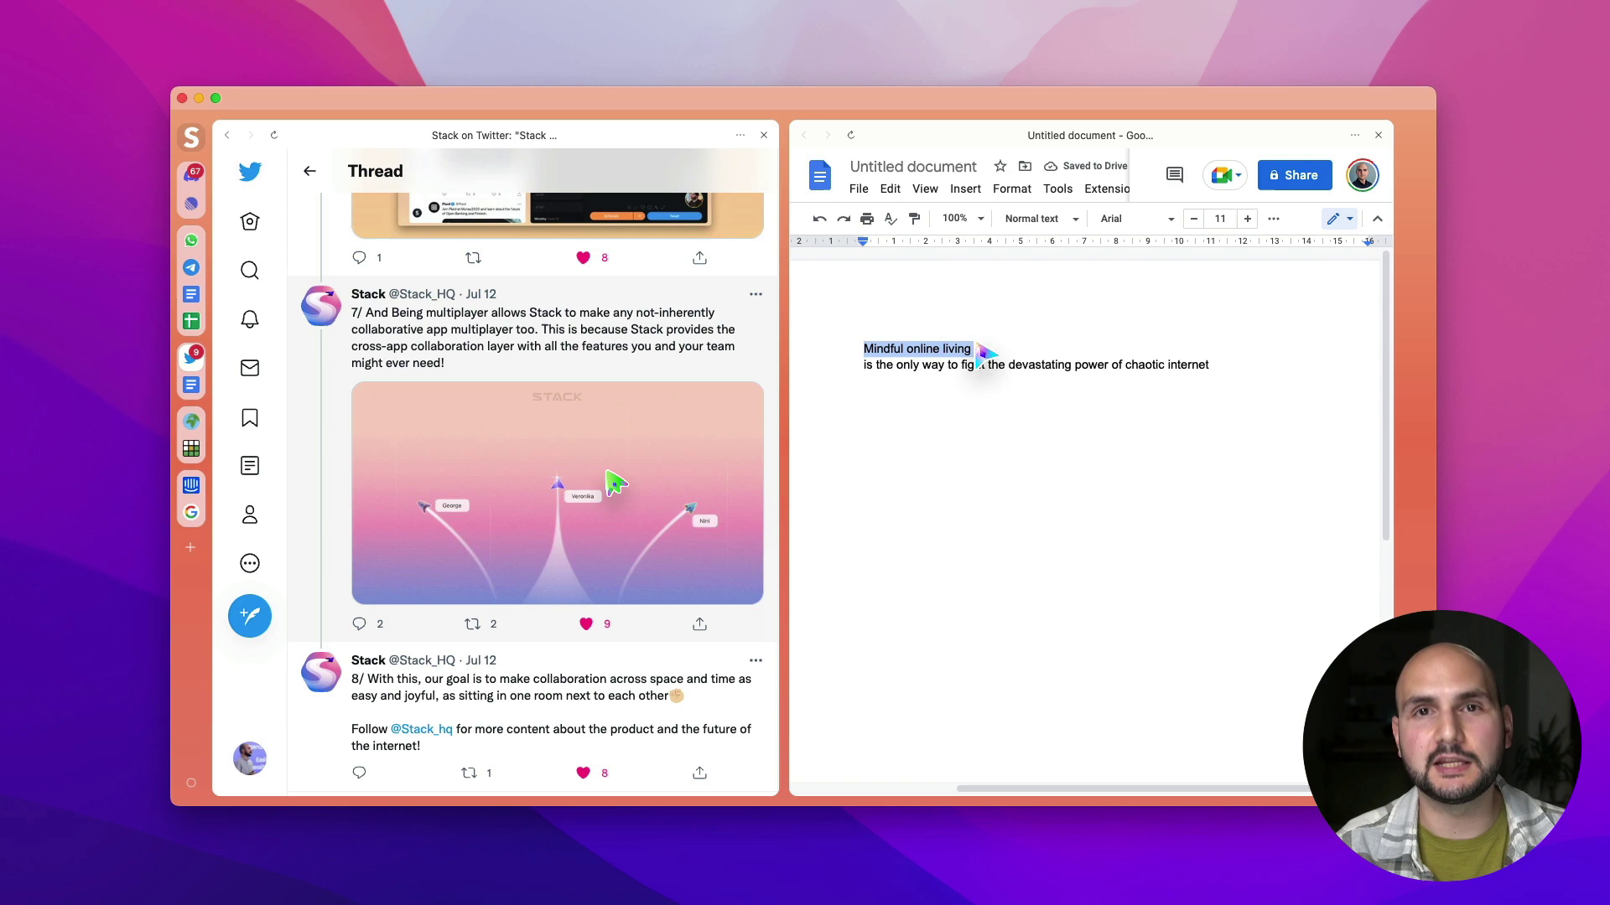
Step: Enlarge the 'Mindful online living' heading and apply the Title style
click(1248, 219)
click(1247, 219)
click(1248, 219)
click(1010, 356)
key(Return)
key(shift+Up)
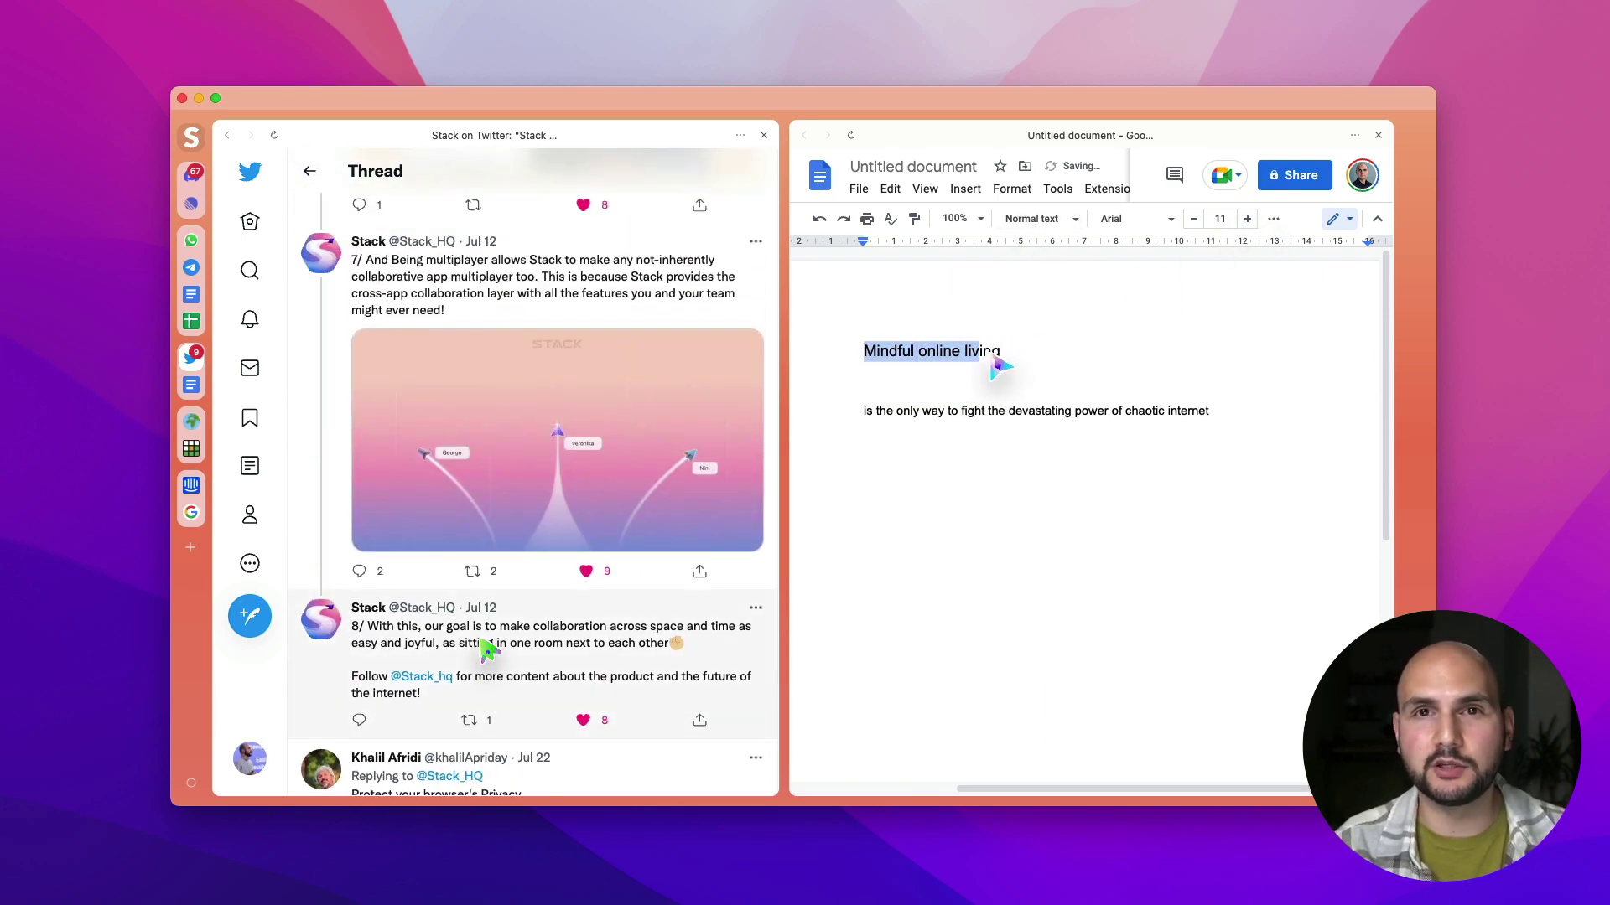
click(1039, 219)
click(1058, 318)
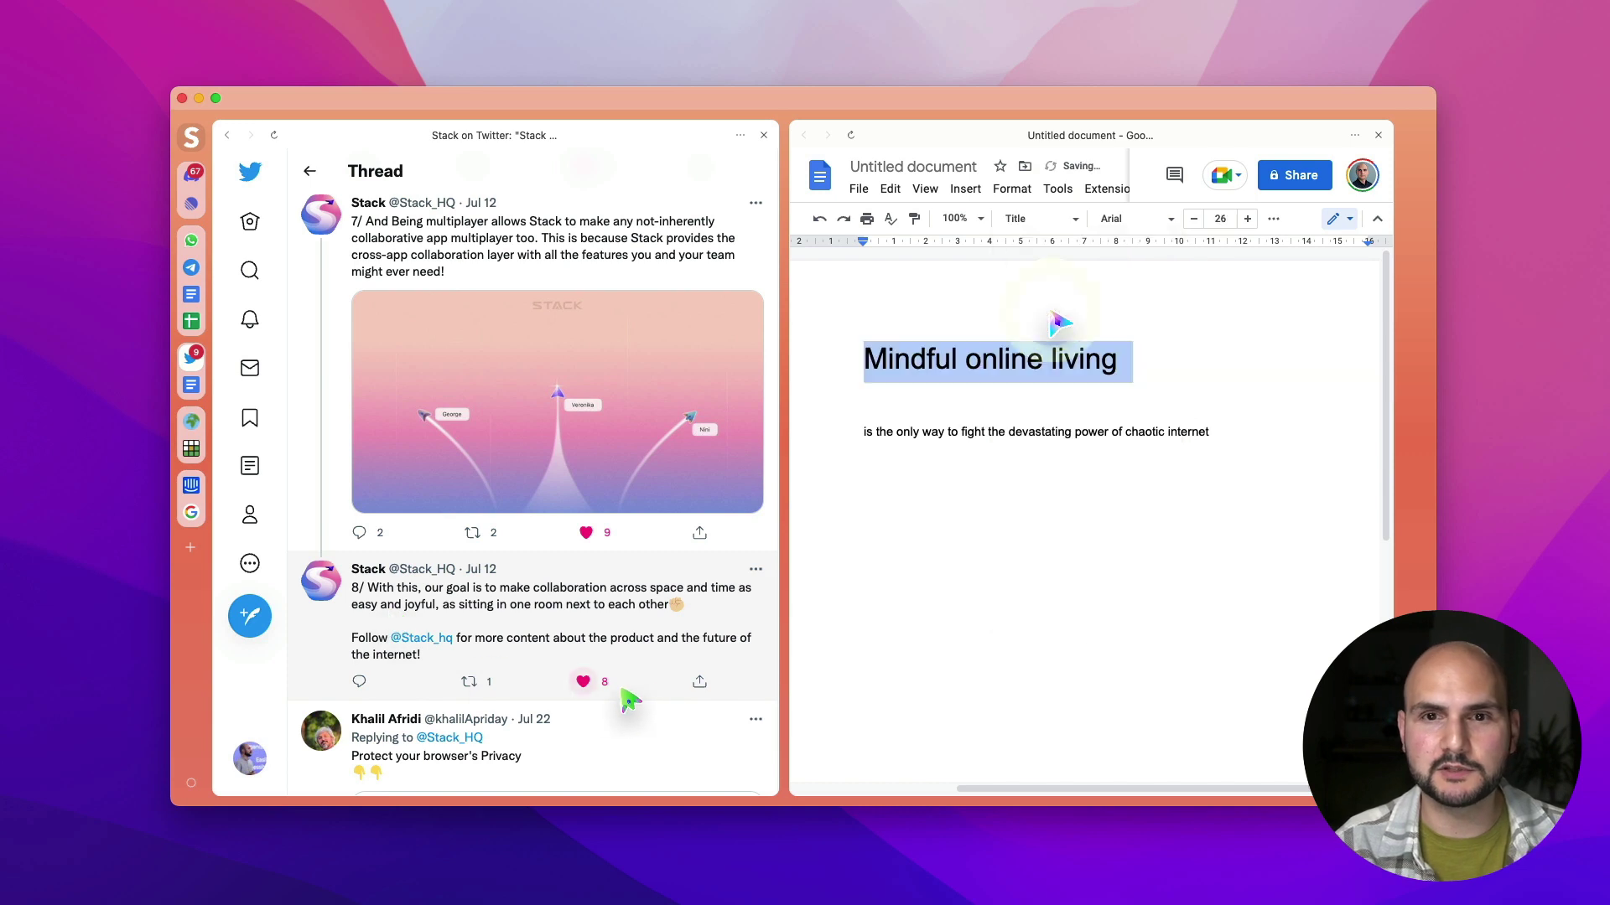
Step: Paste the copied tweet text below the title and tidy its line breaks
click(1023, 399)
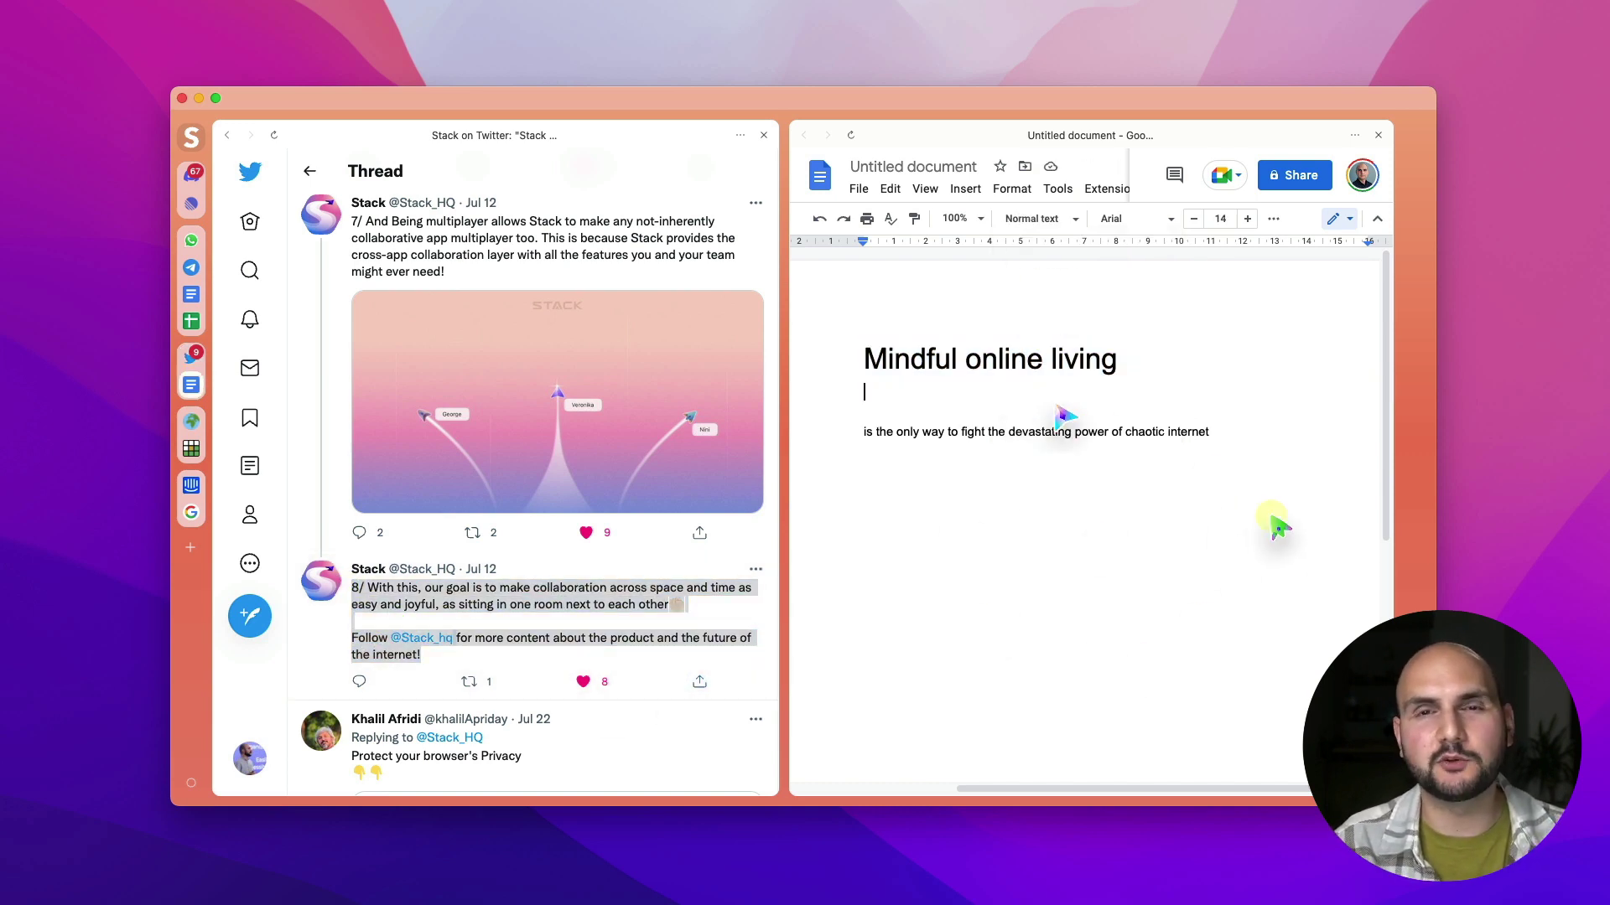
text(8/ With this, our goal is to make collaboration across space and time as easy and joyful, as sitting in one room next to each other Follow @Stack_hq for more content about the product and the future of the internet!)
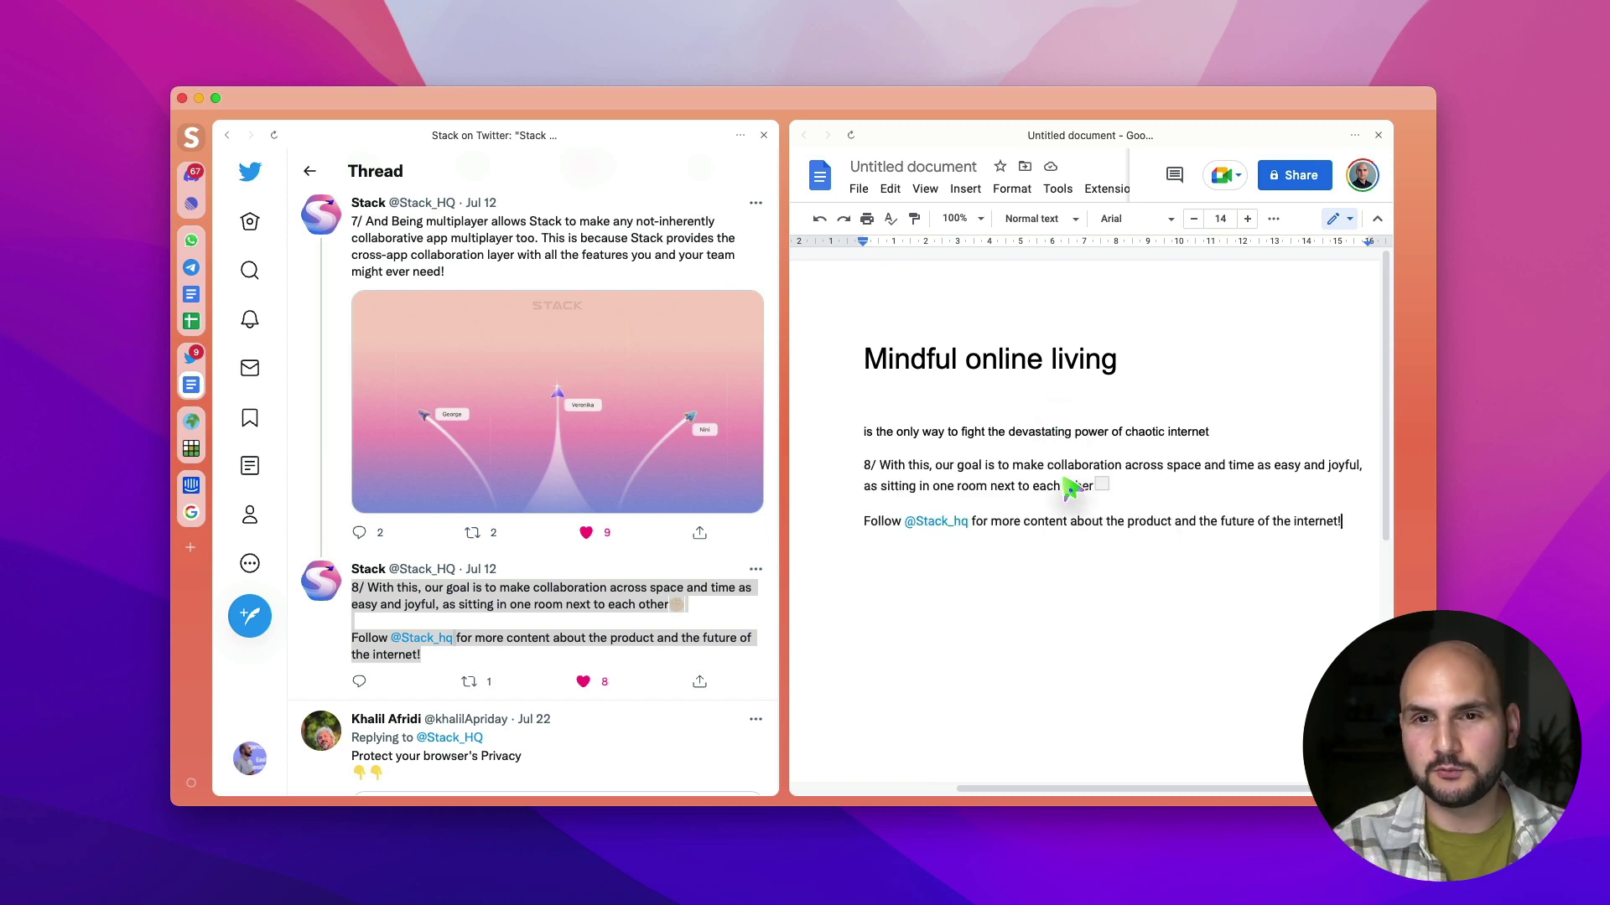
click(1124, 503)
key(BackSpace)
key(BackSpace)
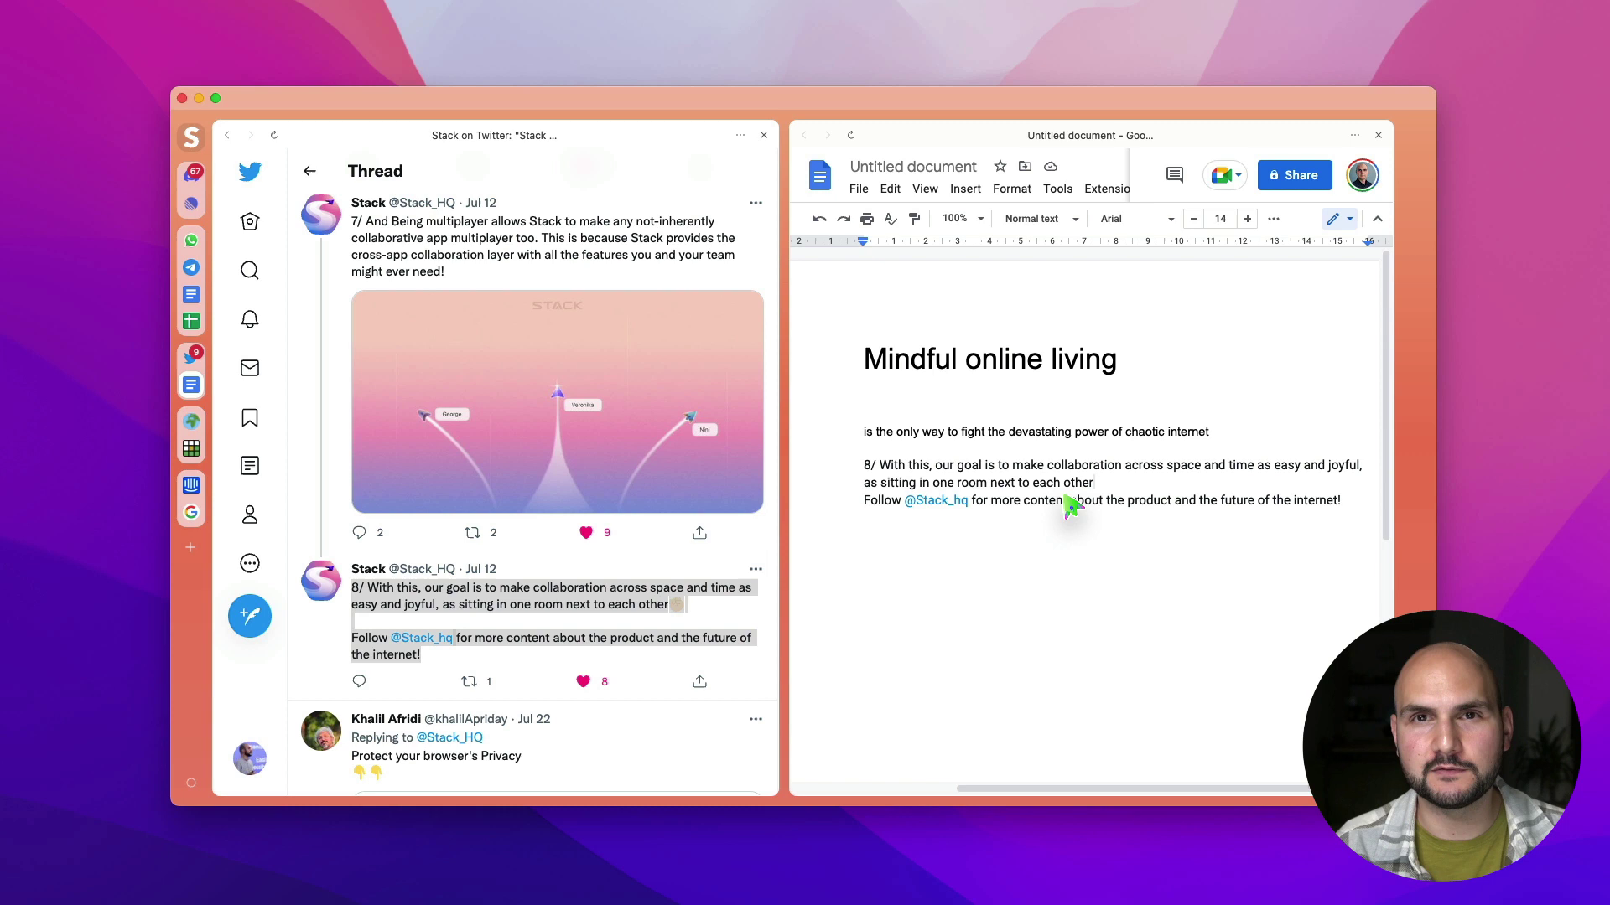
click(865, 482)
key(Return)
key(Return)
key(Return)
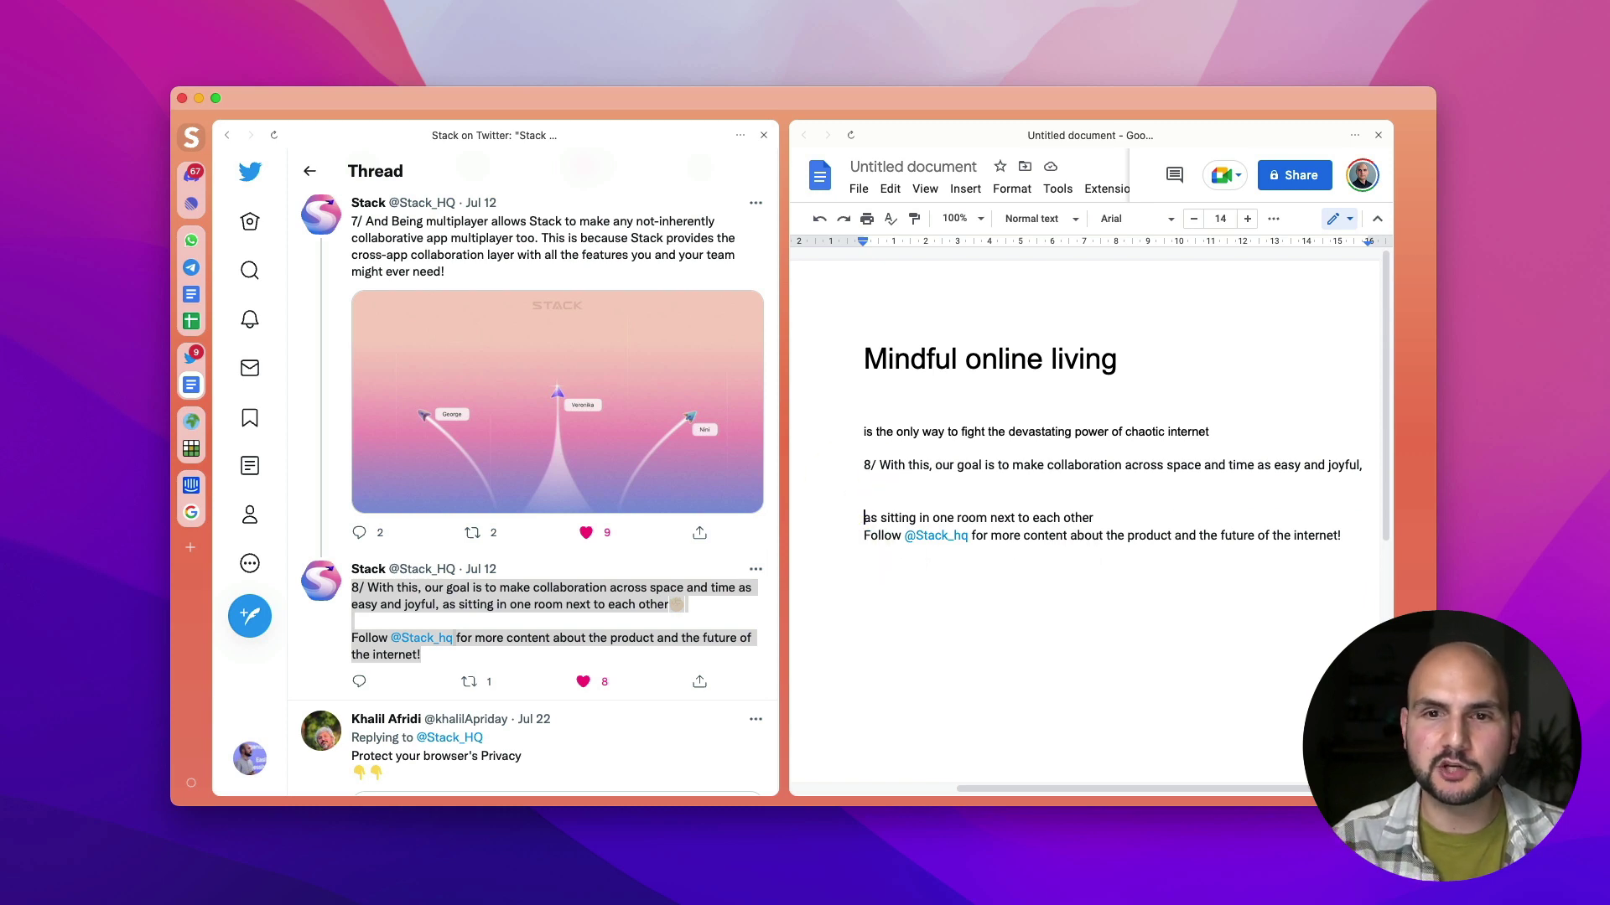